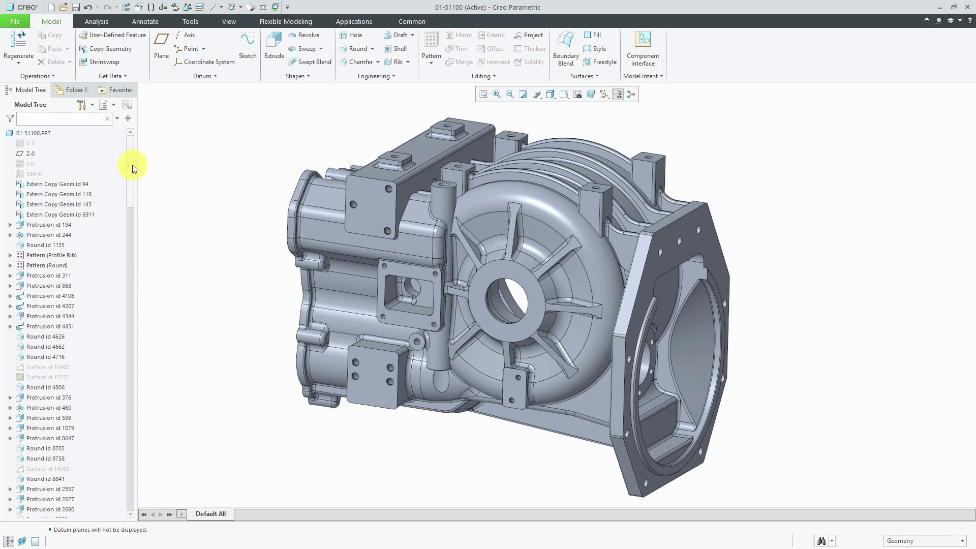
# Step: Rename Protrusion id 194 in the Model Tree to BASE-MOUNTING
pyautogui.moveTo(129, 167)
pyautogui.mouseDown()
pyautogui.moveTo(126, 294)
pyautogui.moveTo(134, 153)
pyautogui.mouseUp()
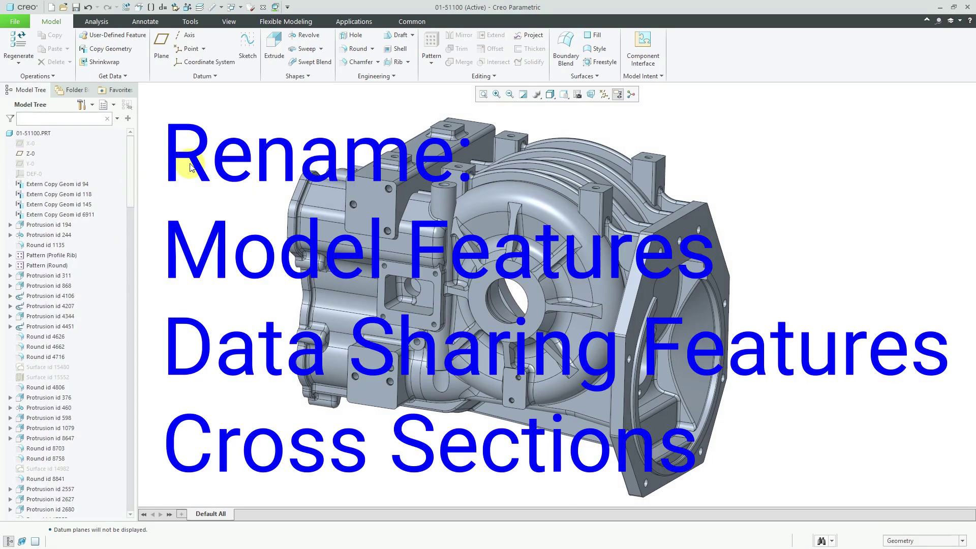
pyautogui.click(55, 225)
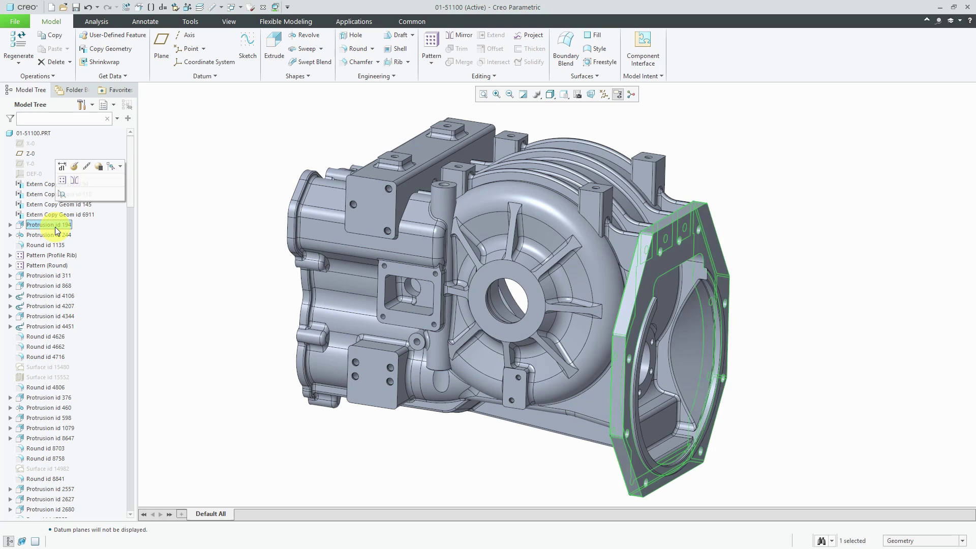
pyautogui.doubleClick(55, 225)
pyautogui.write('base')
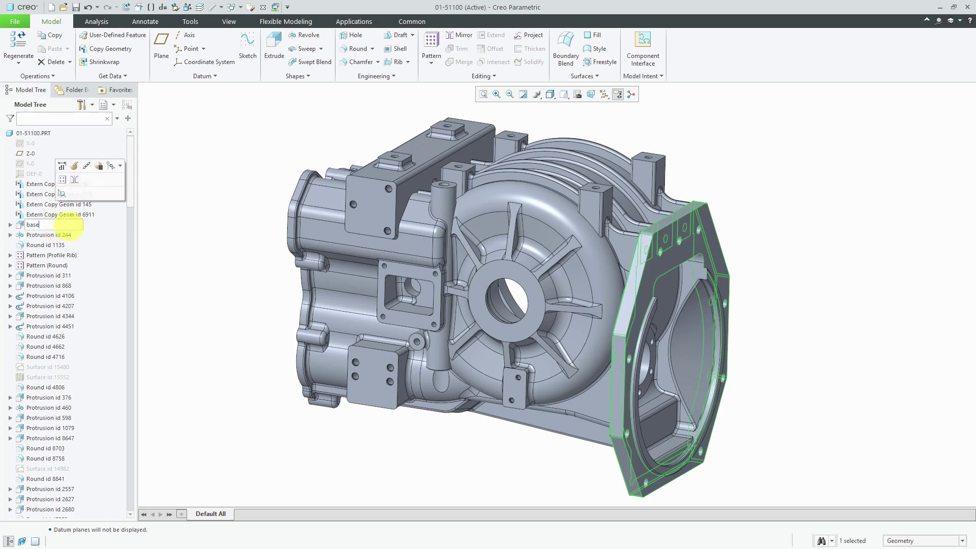
pyautogui.write('-mounting')
pyautogui.press('Return')
# Step: Rename Protrusion id 244 to DIFFERENTIAL-HOUSING and clear the selection
pyautogui.click(66, 236)
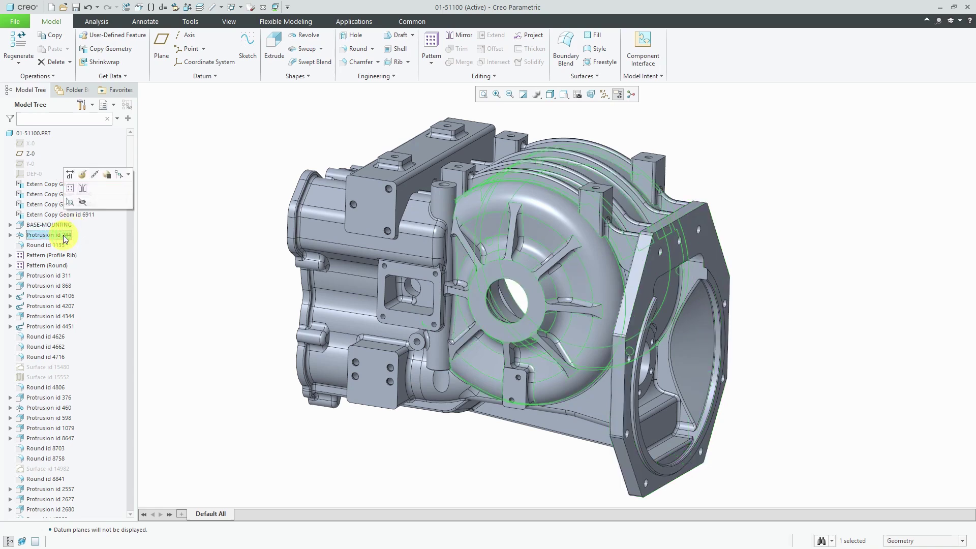
pyautogui.click(65, 237)
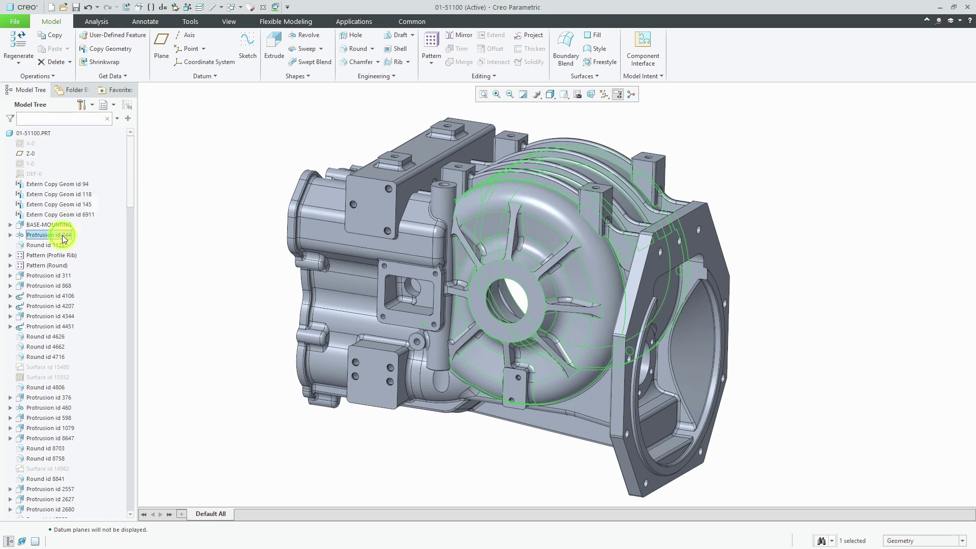
pyautogui.write('differential-')
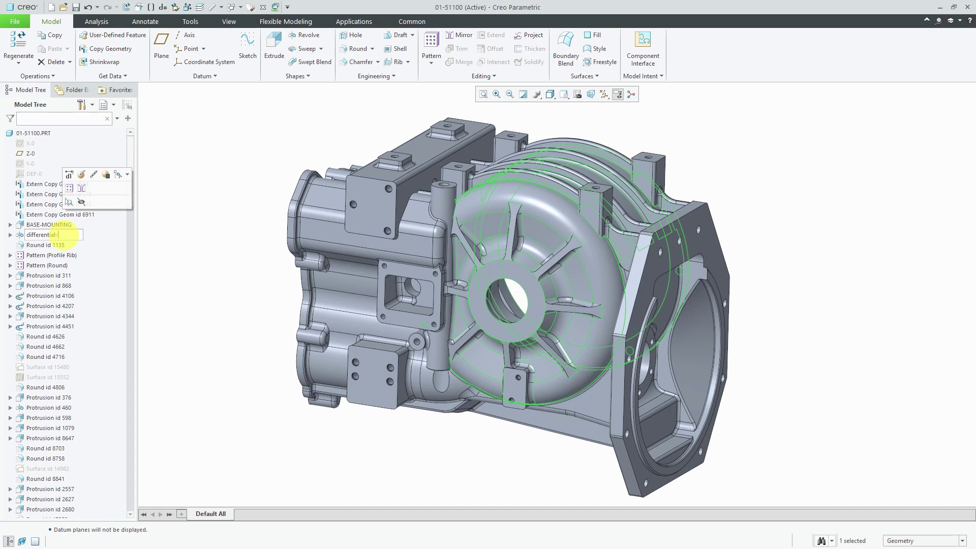
pyautogui.write('housing')
pyautogui.press('Return')
pyautogui.click(191, 234)
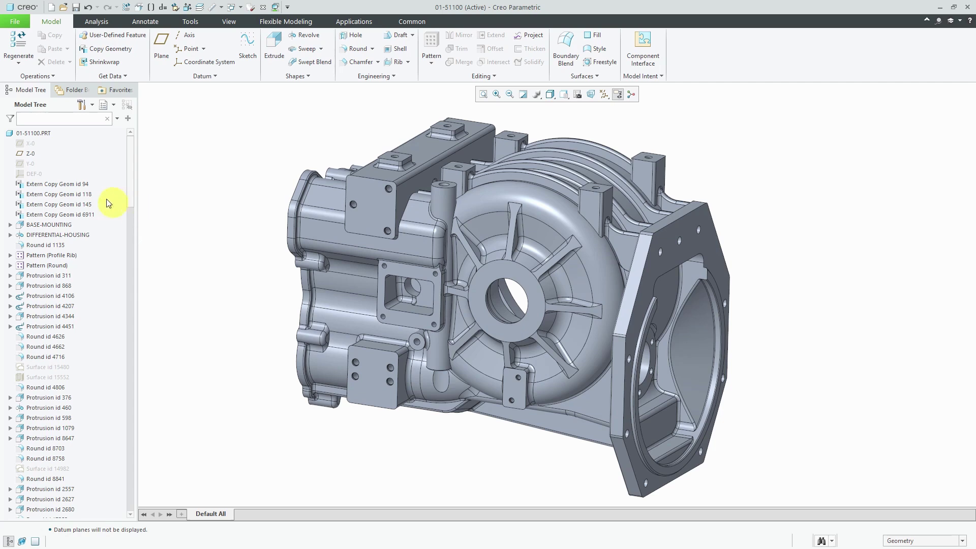
# Step: Open the Reference Viewer for Extern Copy Geom id 94 via Information > Reference Viewer
pyautogui.click(72, 184)
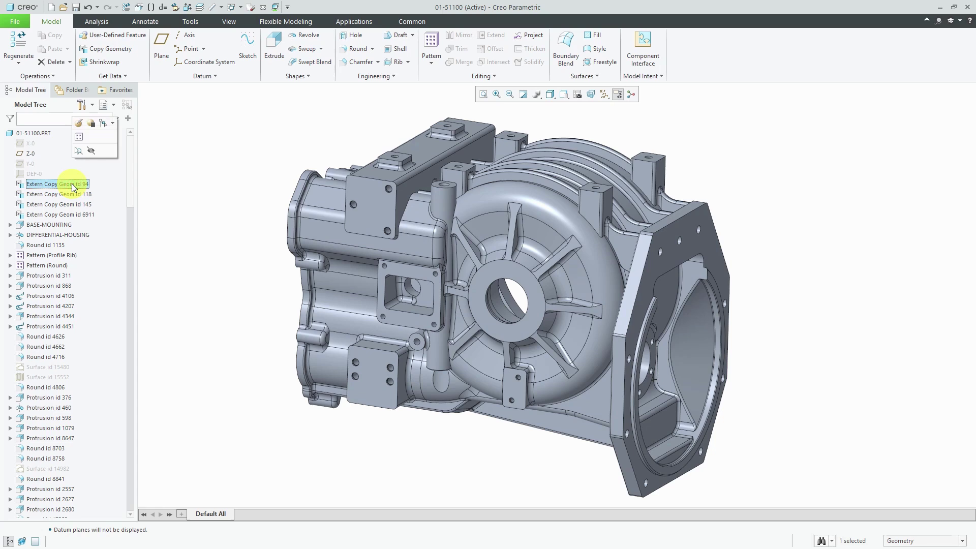
pyautogui.rightClick(71, 184)
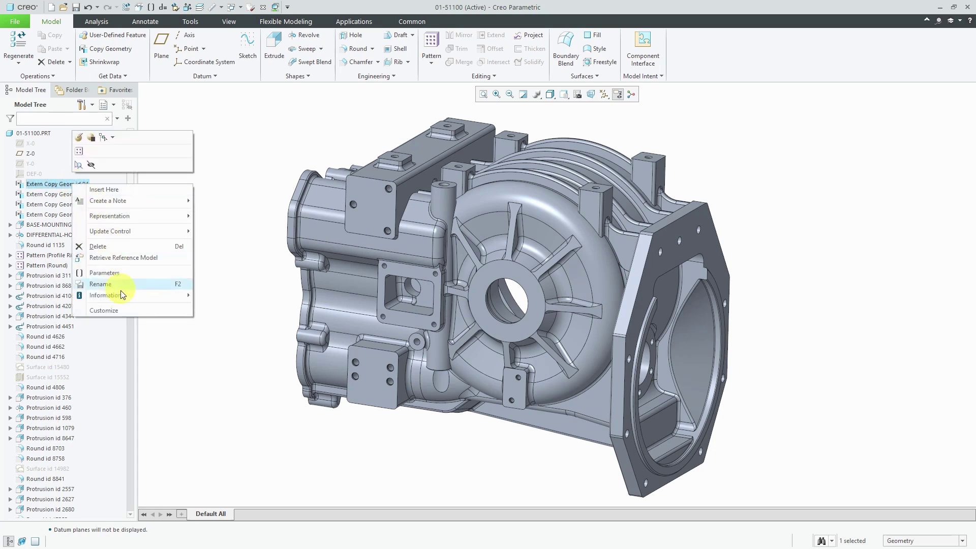
pyautogui.moveTo(122, 295)
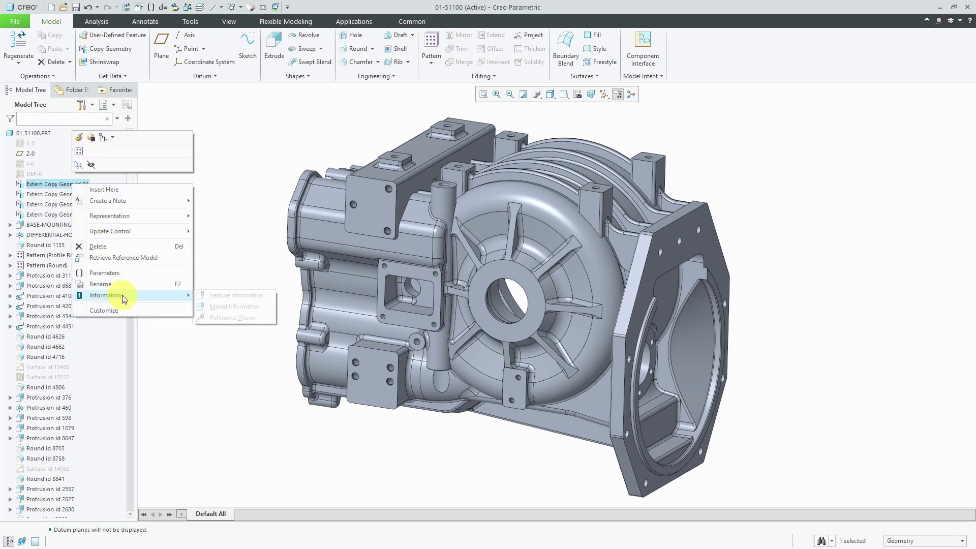
pyautogui.click(234, 317)
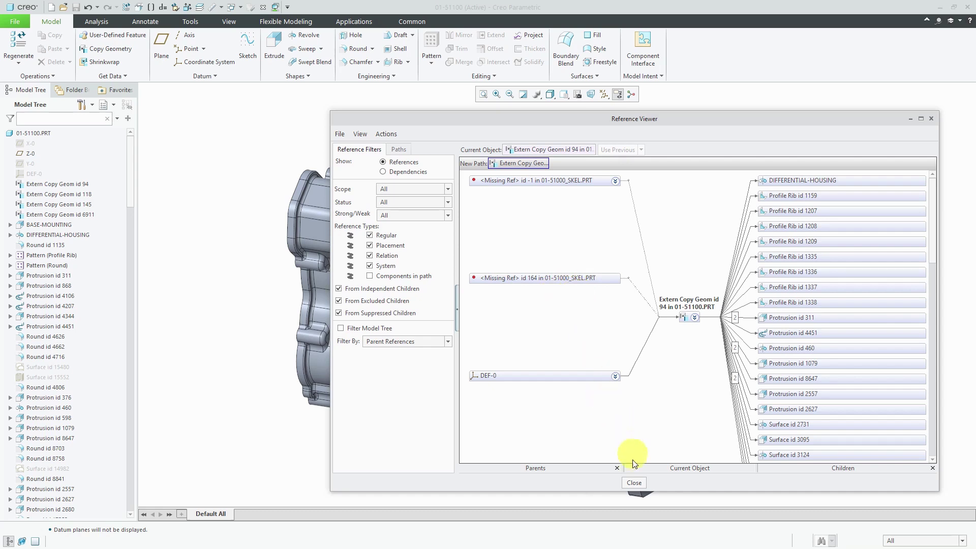
# Step: Close the Reference Viewer, then rename Extern Copy Geom id 94 to ECG_01-51000-SKEL
pyautogui.click(634, 483)
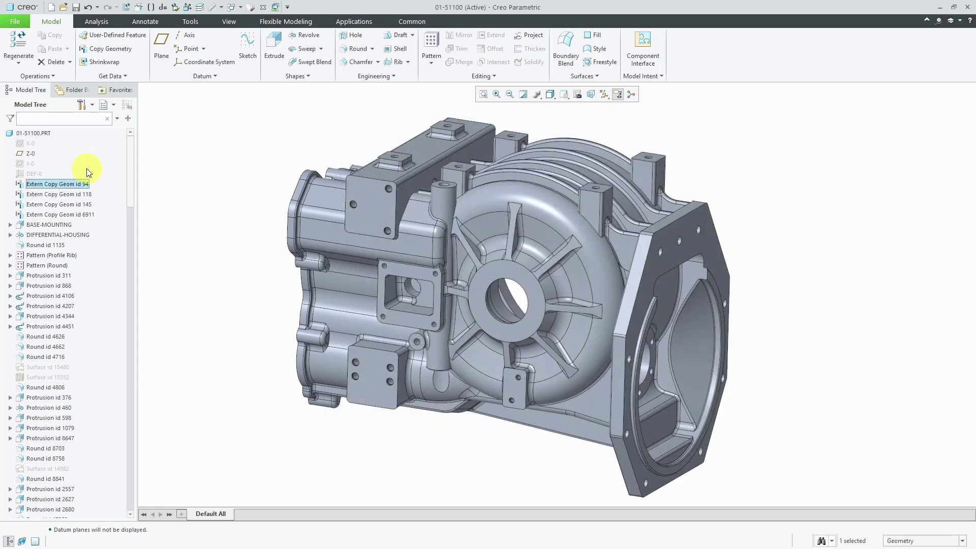
pyautogui.doubleClick(77, 185)
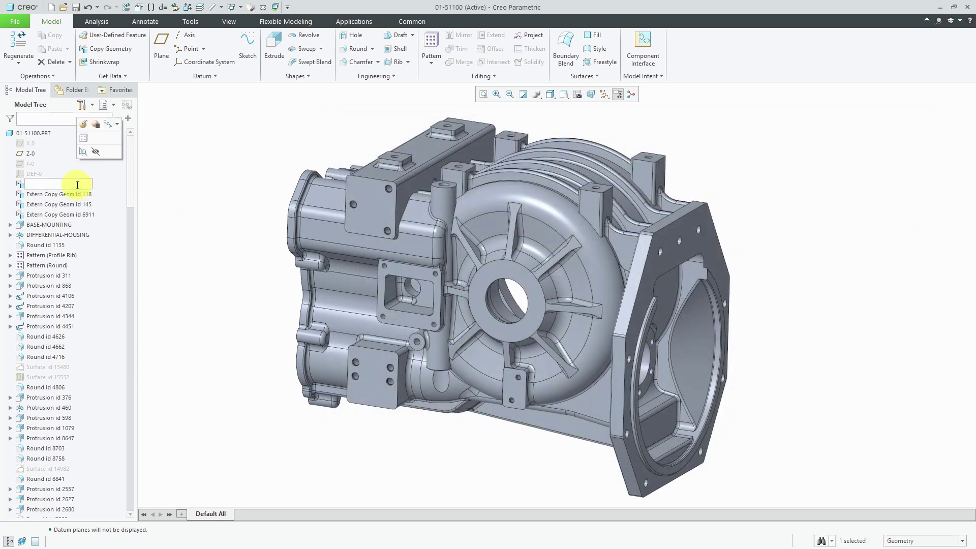
pyautogui.write('ecg_01-51000-SKEL')
pyautogui.press('Return')
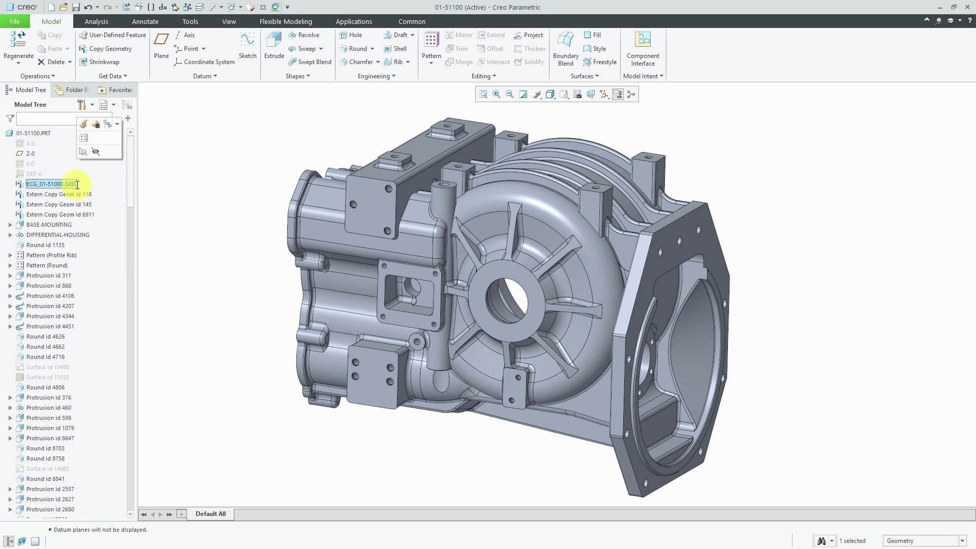
pyautogui.click(249, 218)
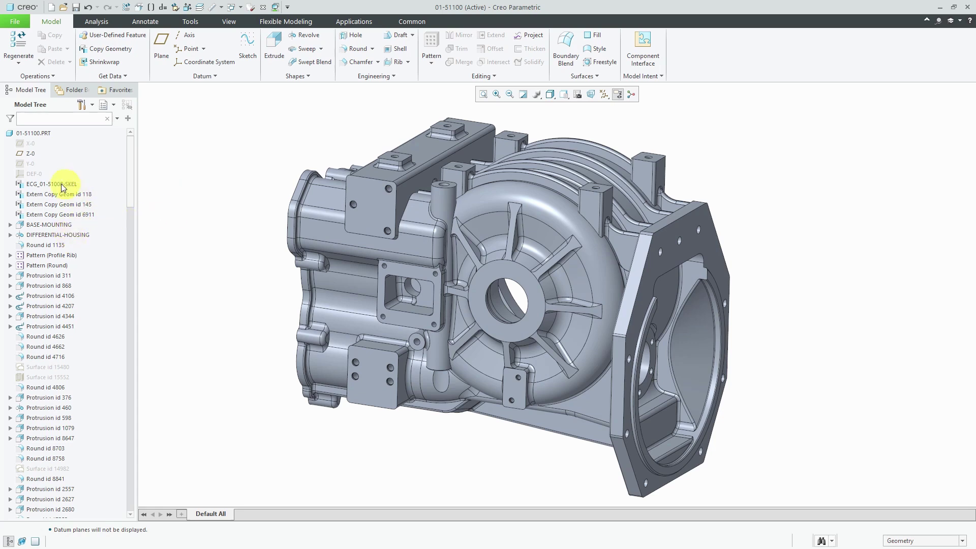
# Step: Scroll down to the Sections in the Model Tree and rename XSEC0001 to B
pyautogui.moveTo(128, 184); pyautogui.dragTo(124, 490)
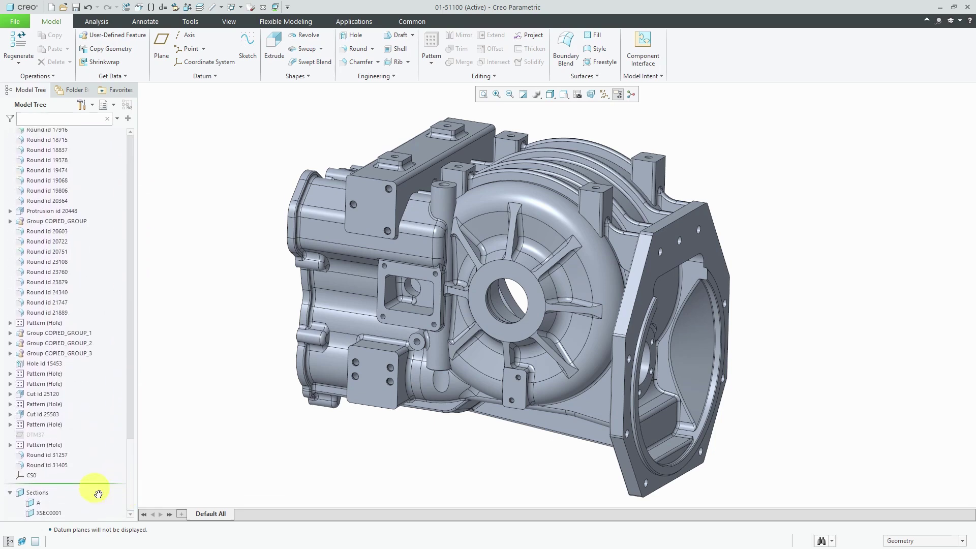
pyautogui.click(54, 514)
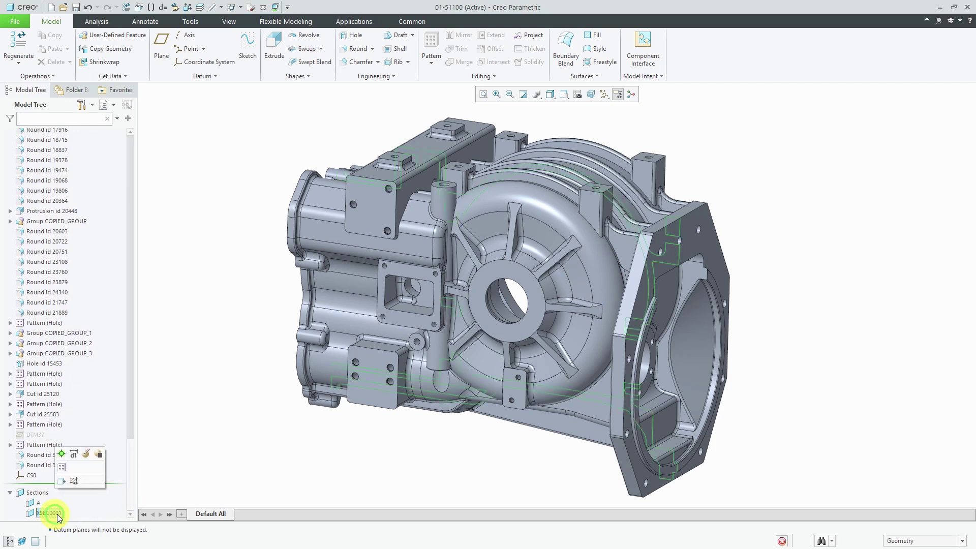
pyautogui.doubleClick(54, 513)
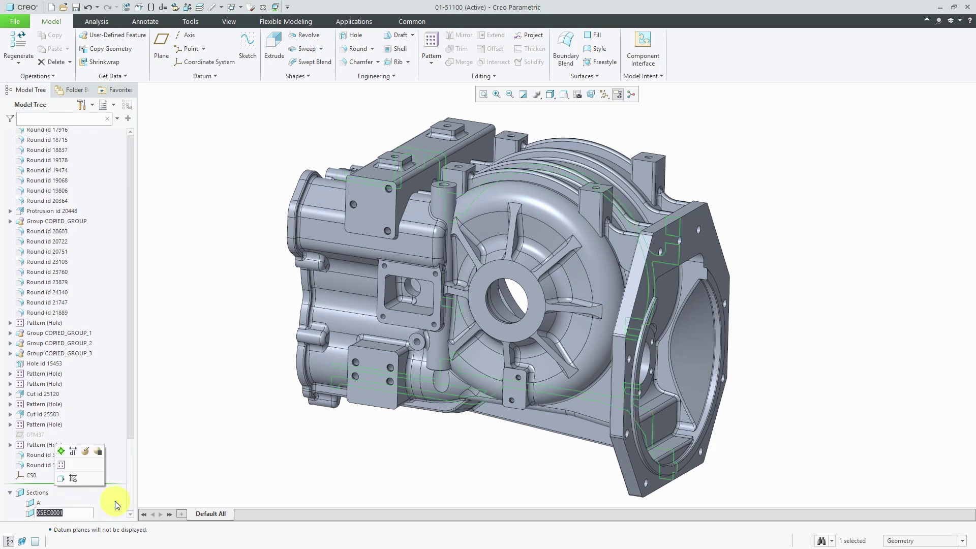
pyautogui.write('B')
pyautogui.press('Return')
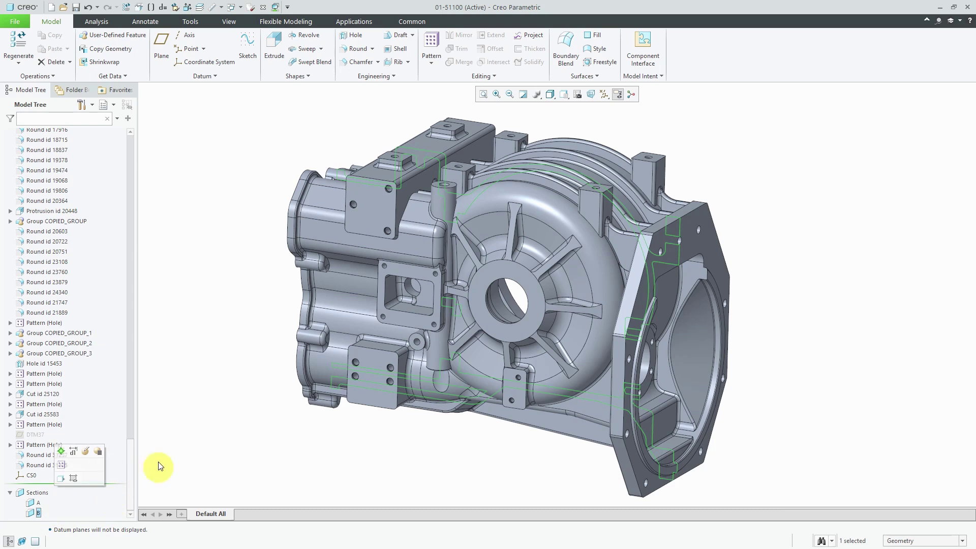
pyautogui.click(187, 440)
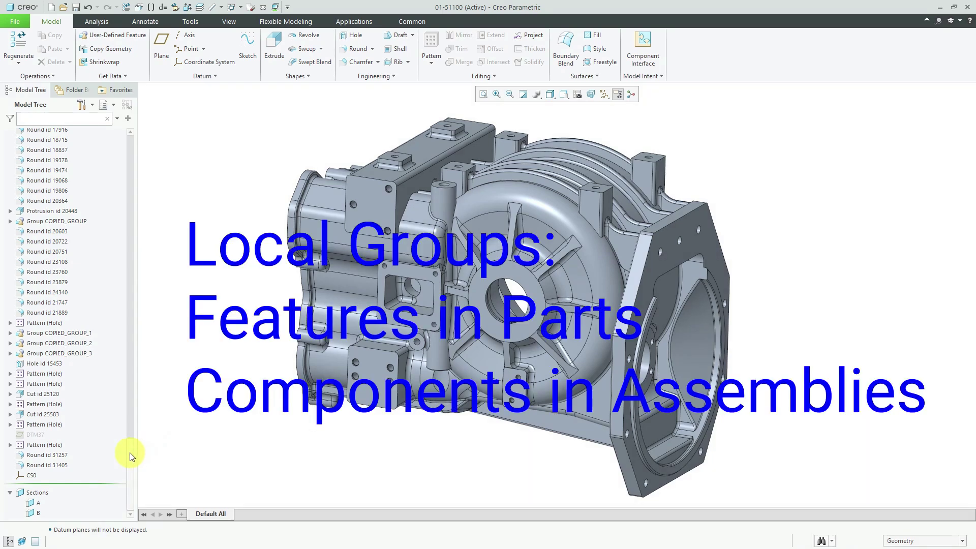
# Step: Select Round id 8978 through Round id 10049 and combine them into a local group
pyautogui.moveTo(130, 453); pyautogui.dragTo(133, 392)
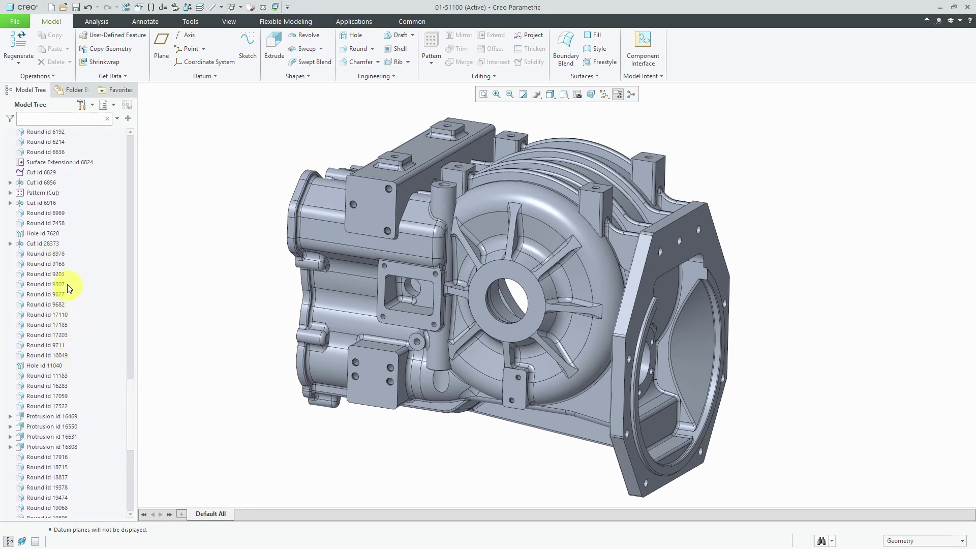
pyautogui.click(53, 254)
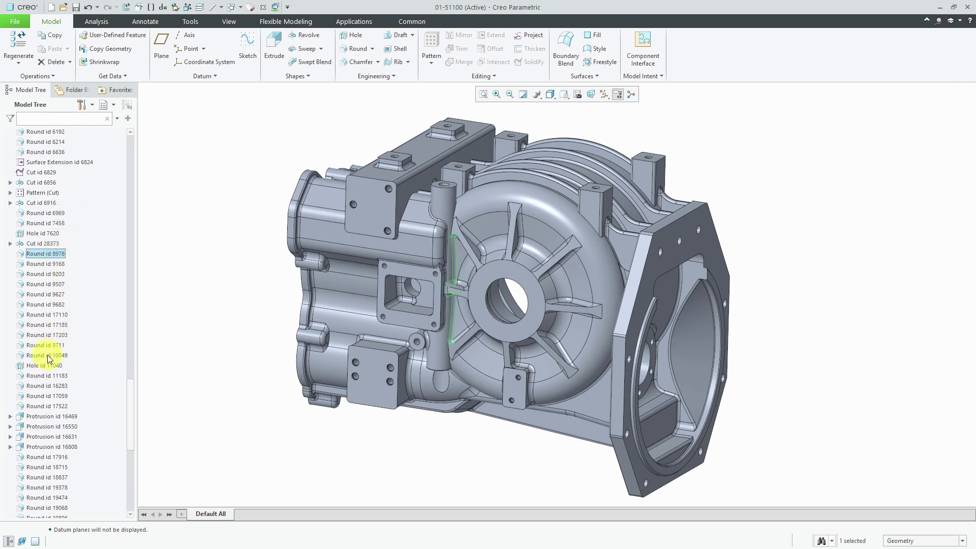
pyautogui.keyDown('shift'); pyautogui.click(47, 356); pyautogui.keyUp('shift')
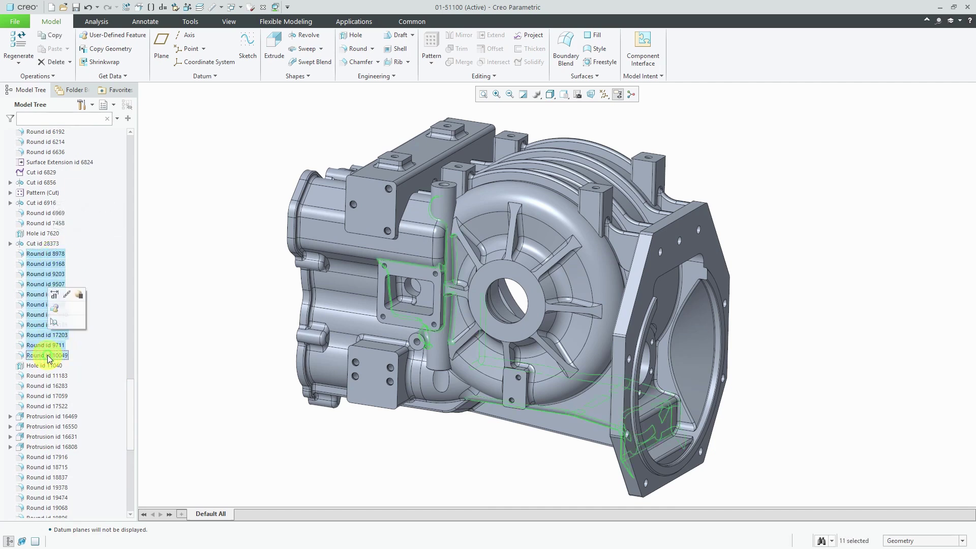
pyautogui.click(54, 308)
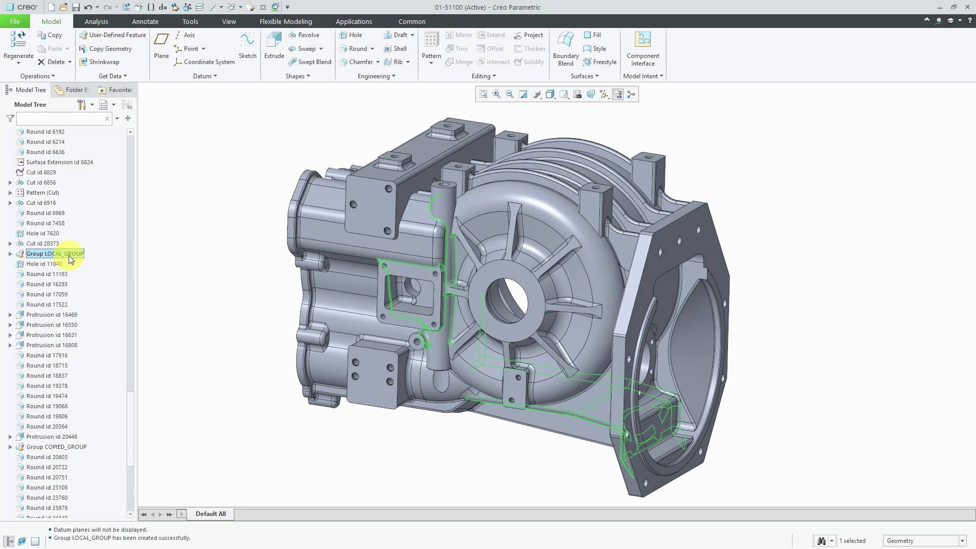
# Step: Rename the new LOCAL_GROUP to FILLETS
pyautogui.doubleClick(69, 255)
pyautogui.write('fillets')
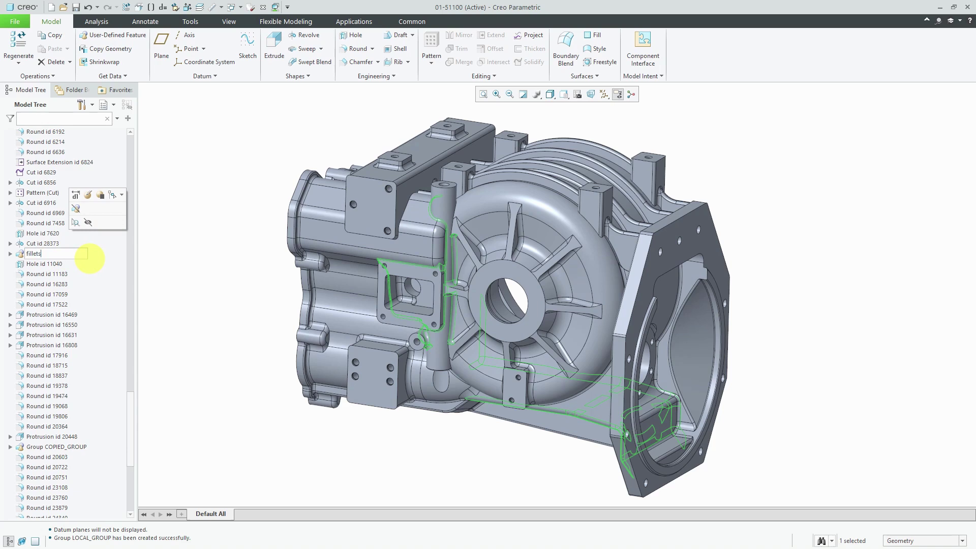
pyautogui.press('Return')
pyautogui.click(173, 245)
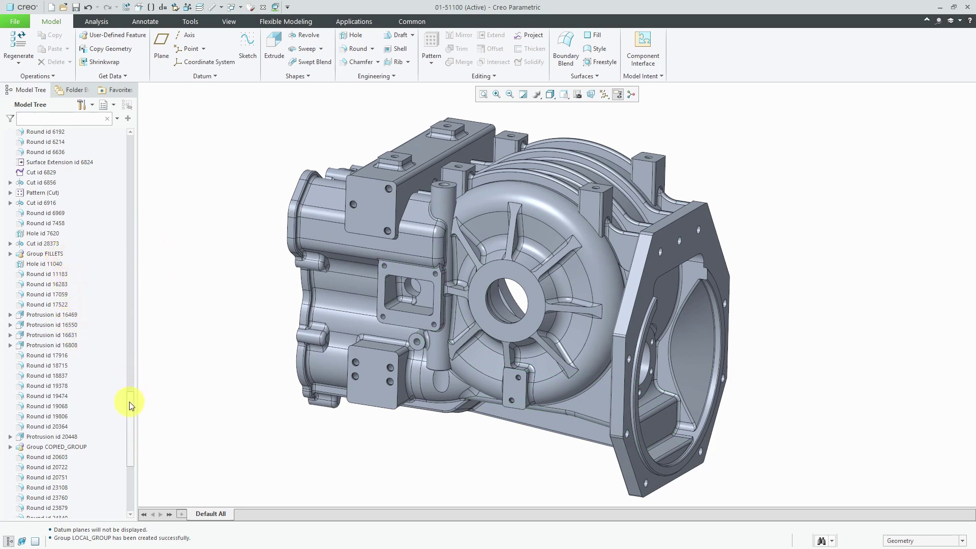
pyautogui.moveTo(129, 401); pyautogui.dragTo(130, 359)
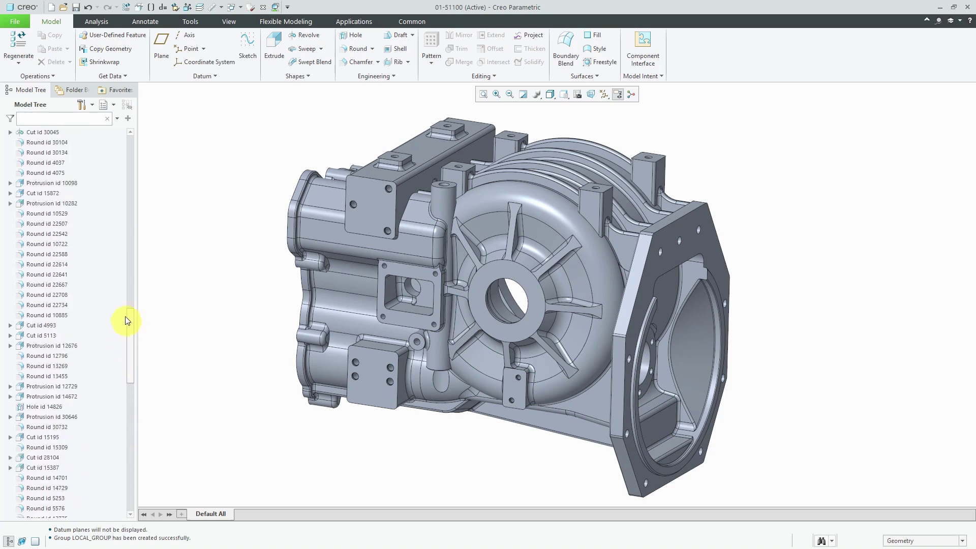
pyautogui.moveTo(127, 316); pyautogui.dragTo(120, 142)
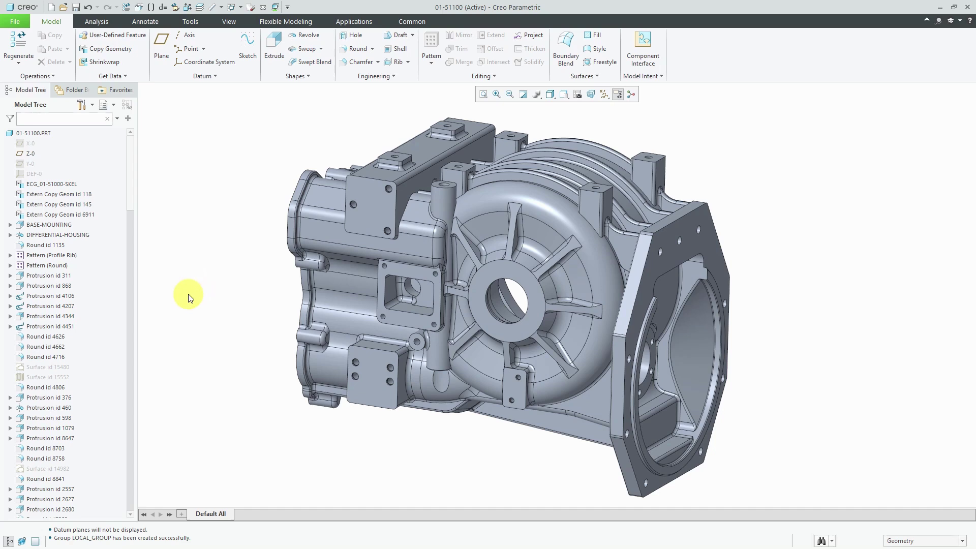
pyautogui.moveTo(130, 188); pyautogui.dragTo(127, 302)
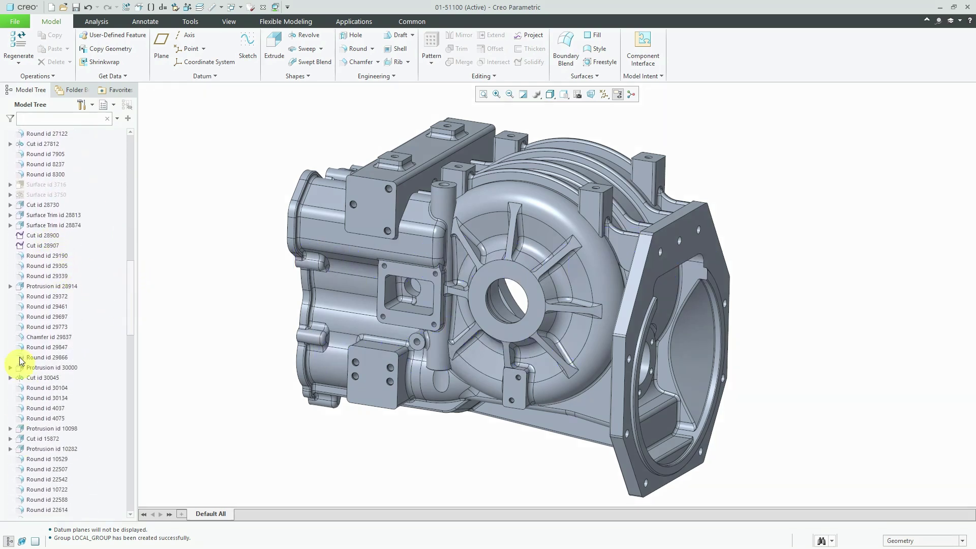
# Step: Set the insert point to just after Cut id 28907
pyautogui.click(50, 246)
pyautogui.rightClick(50, 246)
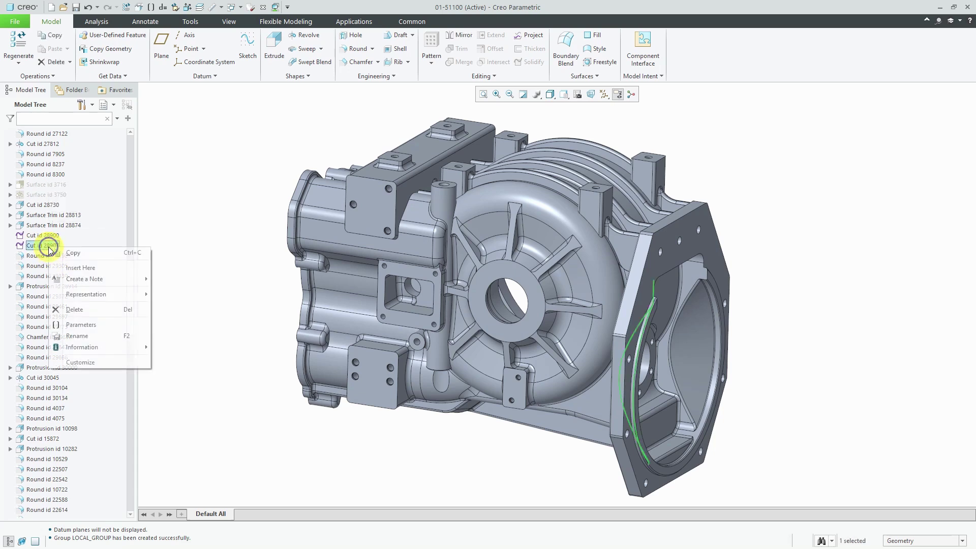
pyautogui.click(81, 268)
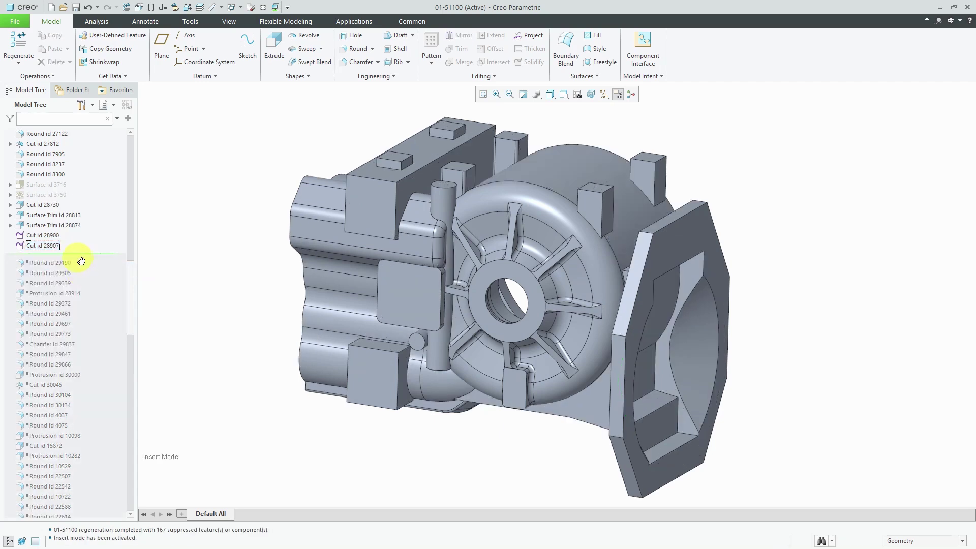
# Step: Create an annotation feature on the Annotate tab named FINISHING_FEATURES
pyautogui.click(144, 23)
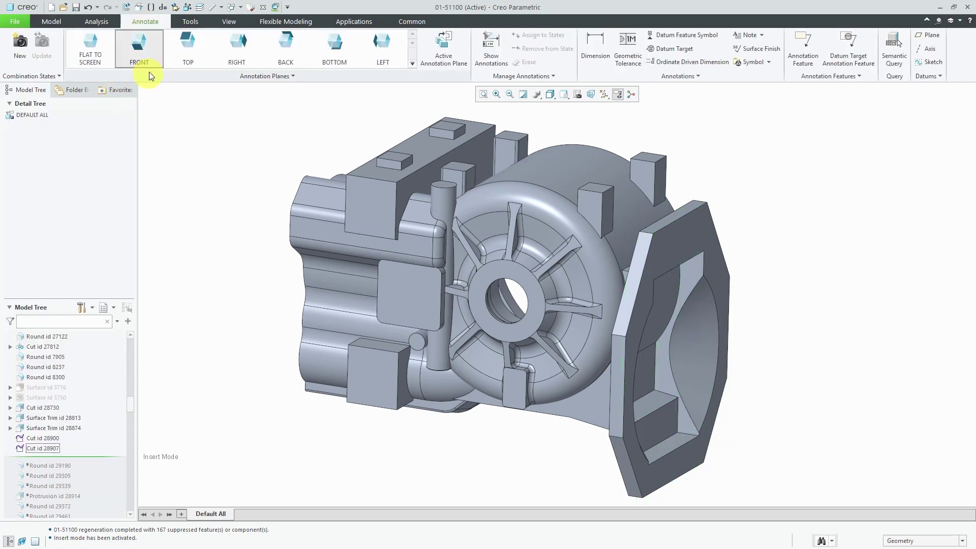
pyautogui.click(795, 56)
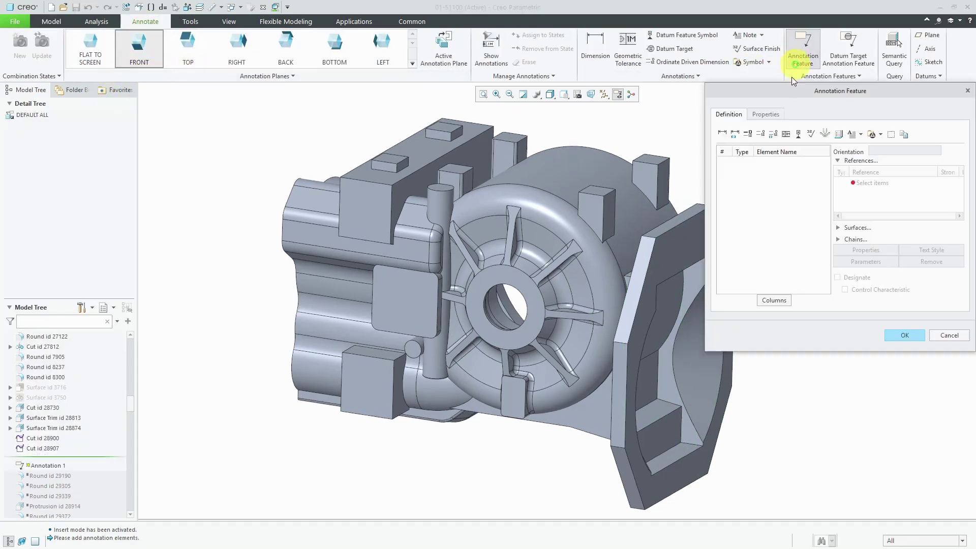
pyautogui.moveTo(795, 87)
pyautogui.mouseDown()
pyautogui.moveTo(672, 100)
pyautogui.moveTo(378, 161)
pyautogui.mouseUp()
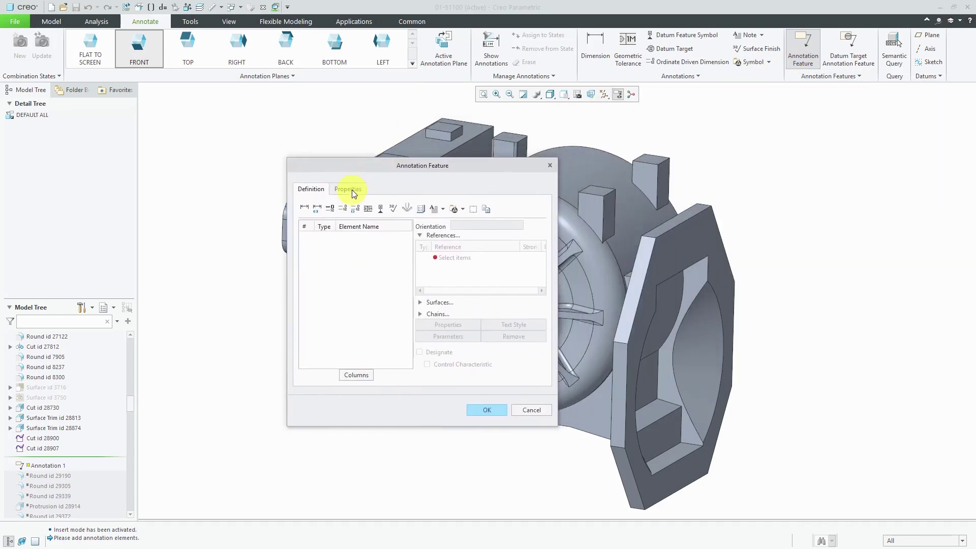
pyautogui.click(349, 189)
pyautogui.doubleClick(378, 208)
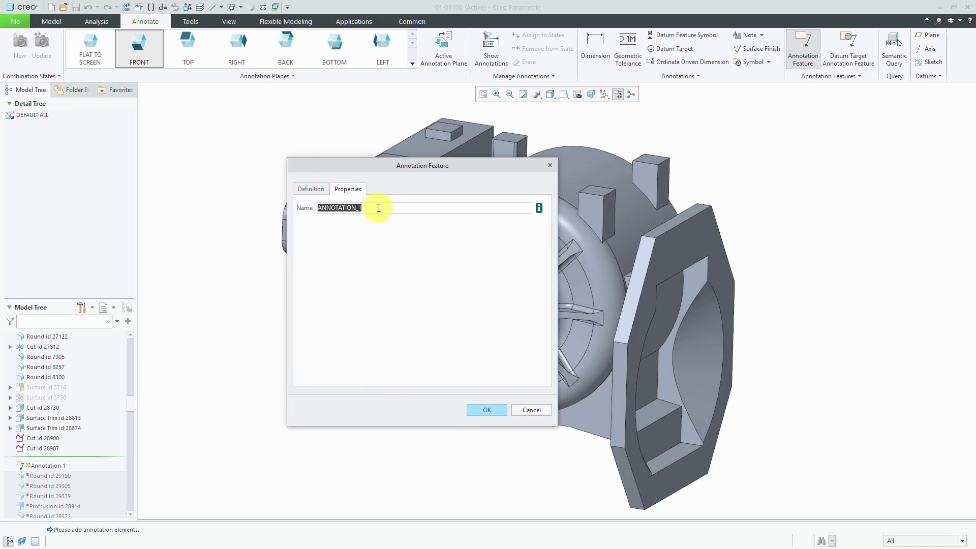
pyautogui.write('finishing')
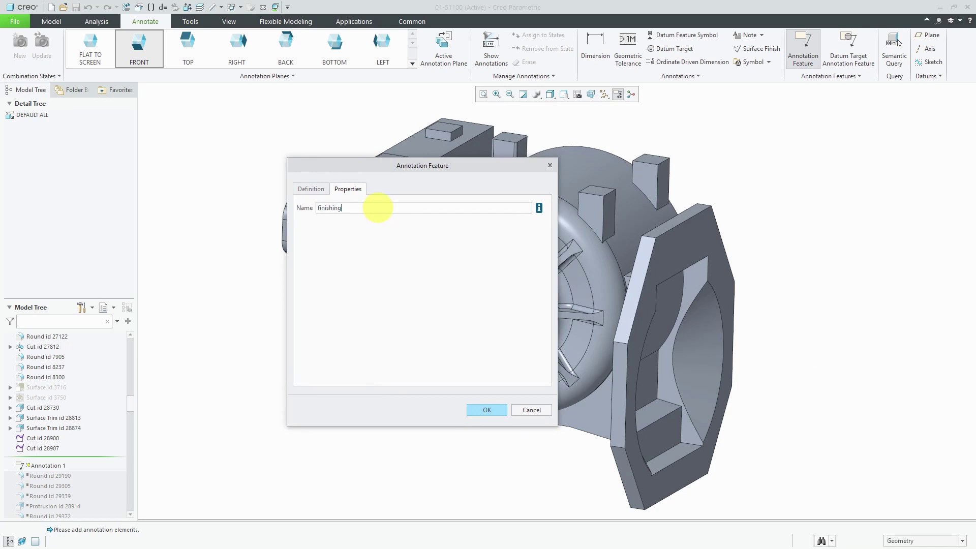
pyautogui.write('_features')
pyautogui.press('Return')
pyautogui.click(480, 410)
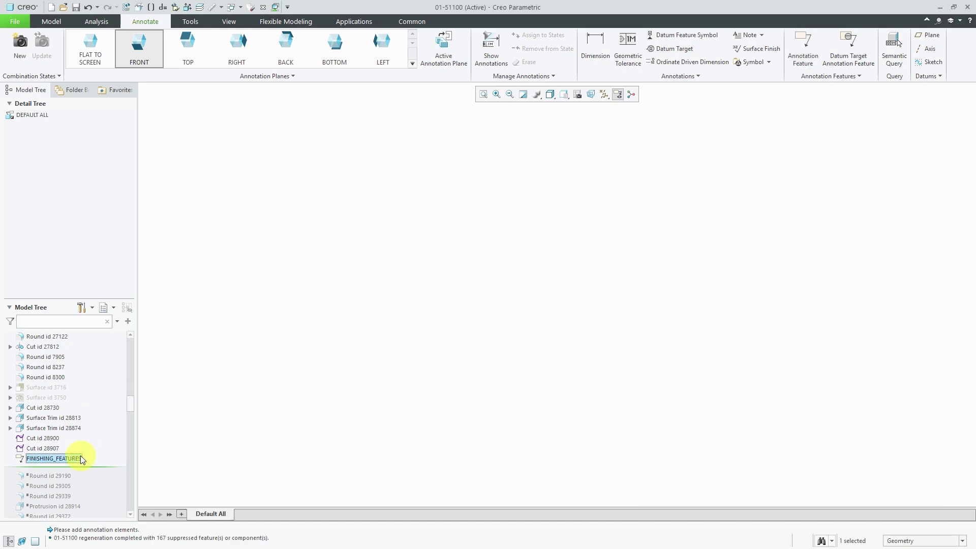
# Step: Exit insert mode from the Model Tree insert line and confirm resuming the later features
pyautogui.click(57, 21)
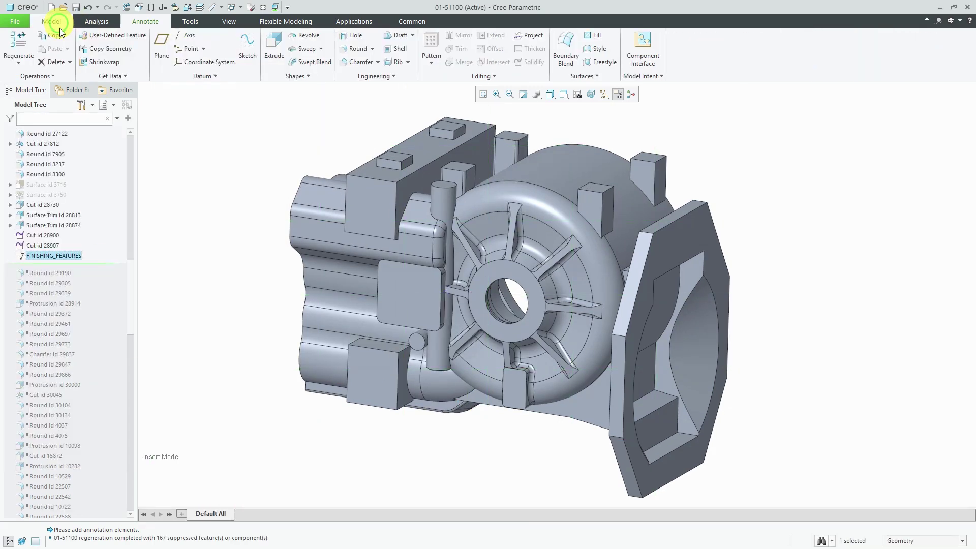
pyautogui.rightClick(65, 255)
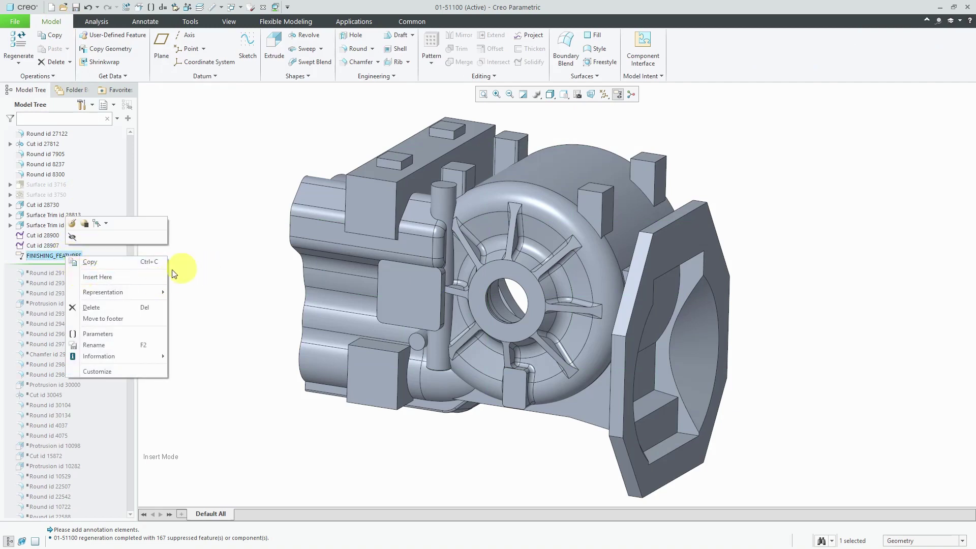
pyautogui.click(209, 246)
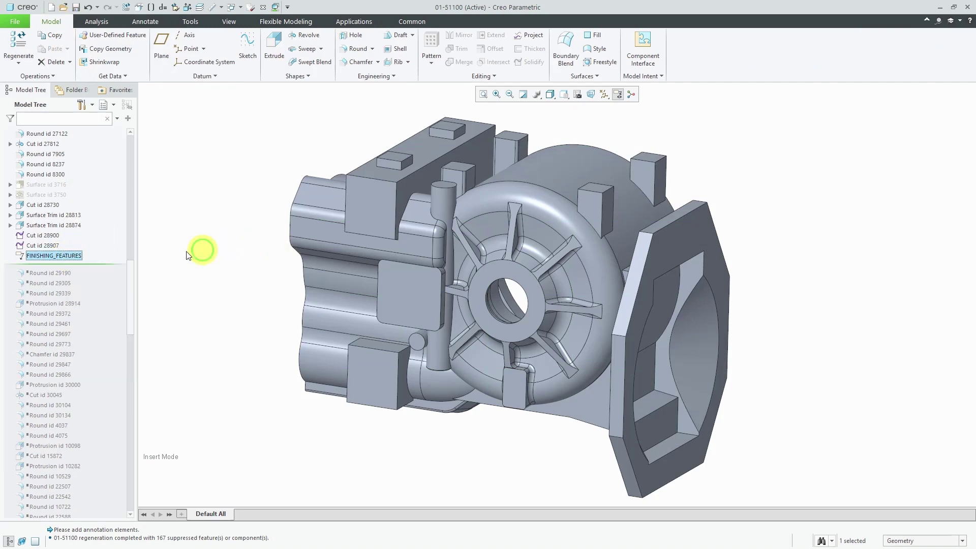
pyautogui.click(95, 264)
pyautogui.rightClick(95, 264)
pyautogui.click(120, 267)
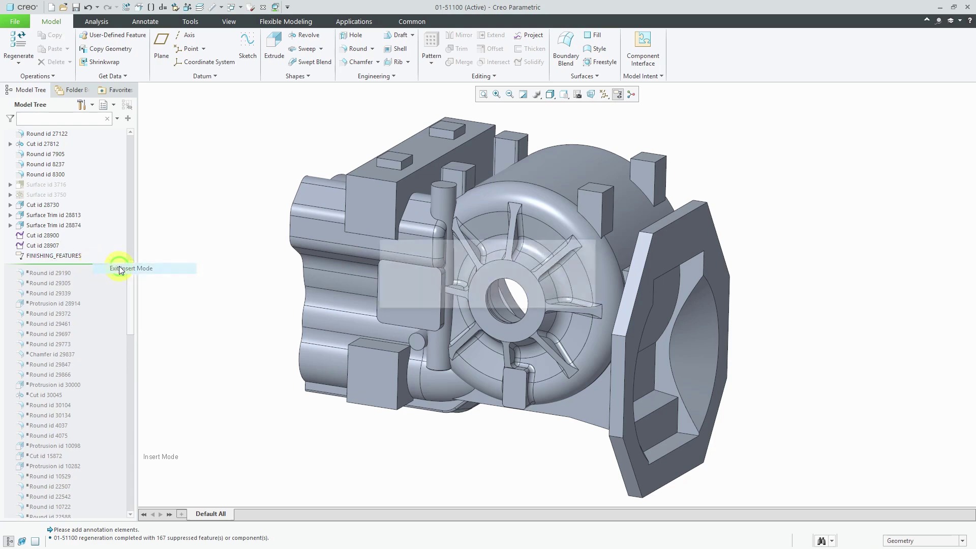
pyautogui.click(542, 297)
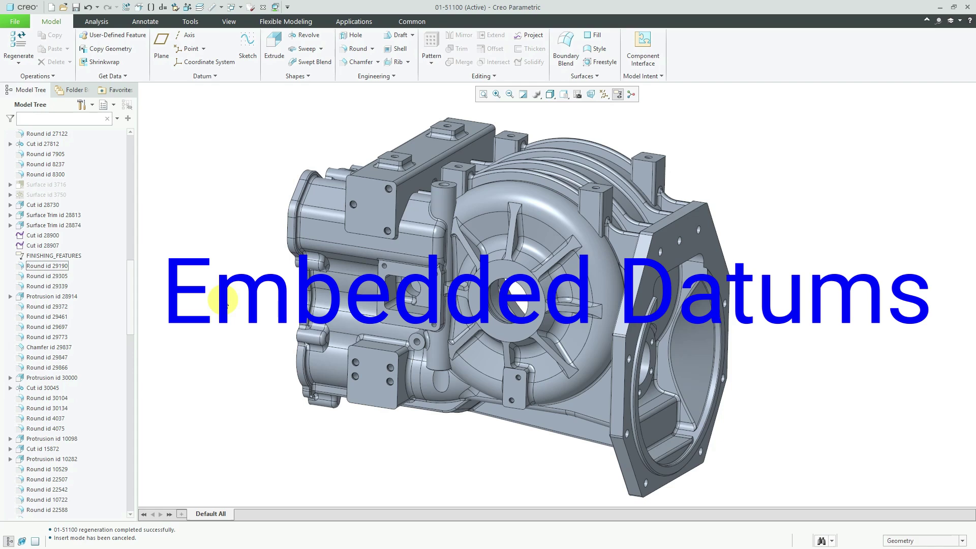
# Step: Turn on datum plane display, then orbit and pan the housing to view its underside
pyautogui.click(604, 95)
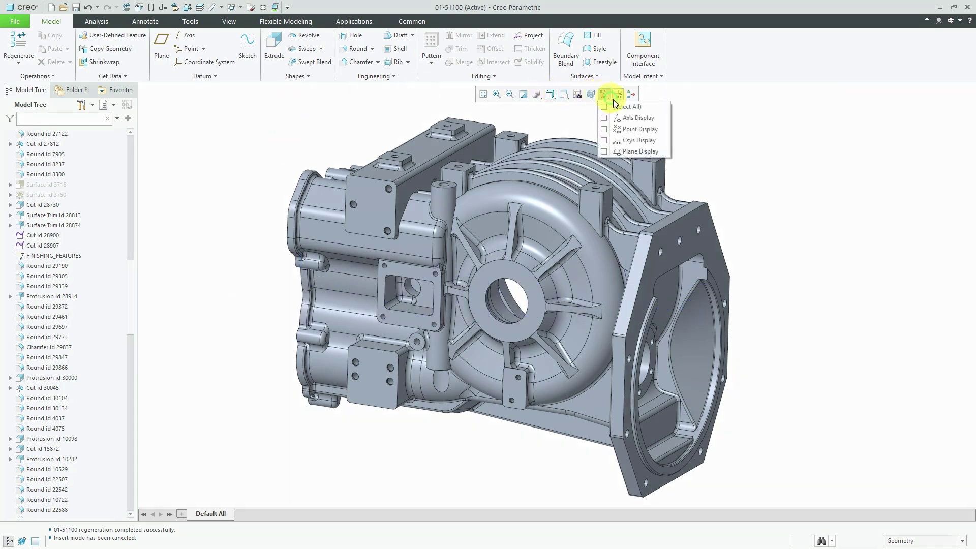
pyautogui.click(642, 152)
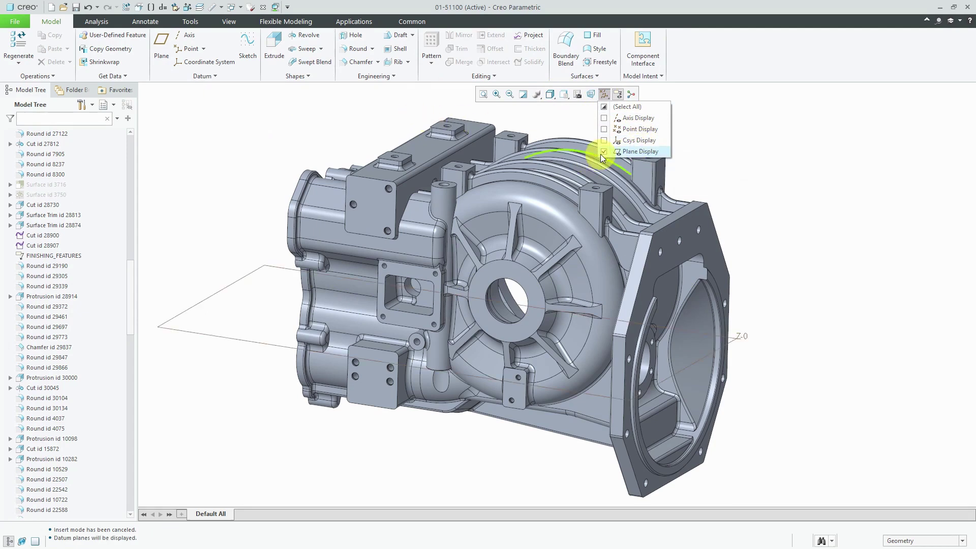
pyautogui.moveTo(464, 200); pyautogui.dragTo(479, 179, button='middle')
pyautogui.keyDown('shift'); pyautogui.moveTo(483, 237); pyautogui.dragTo(501, 135, button='middle'); pyautogui.keyUp('shift')
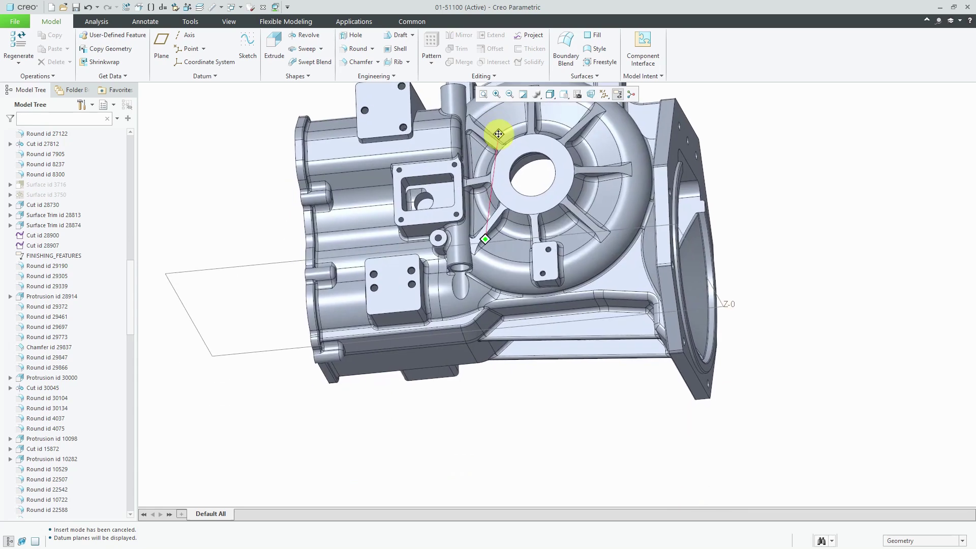
pyautogui.moveTo(522, 288)
pyautogui.mouseDown(button='middle')
pyautogui.moveTo(523, 239)
pyautogui.moveTo(507, 272)
pyautogui.moveTo(517, 266)
pyautogui.moveTo(515, 292)
pyautogui.mouseUp(button='middle')
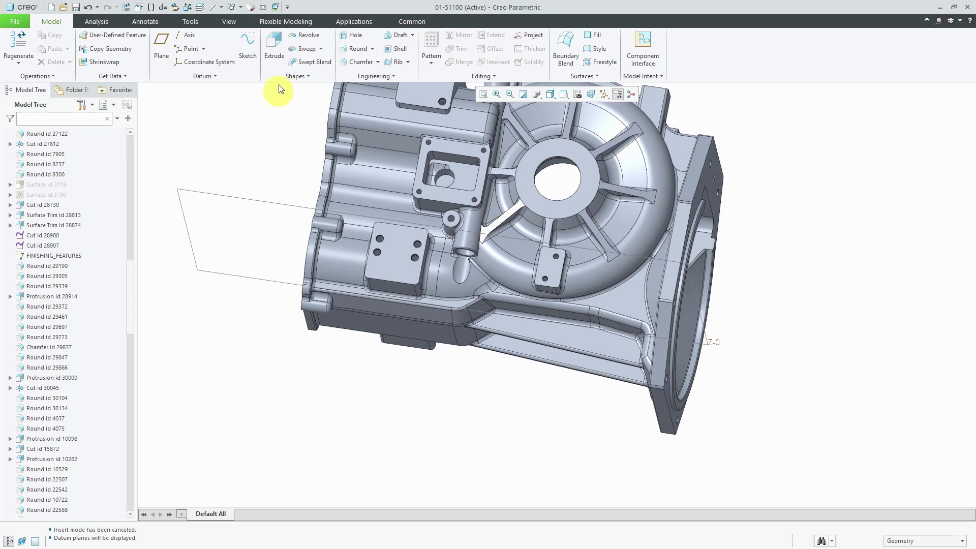
# Step: Start an extrusion and begin a datum plane offset 95.90 below the Z-0 plane
pyautogui.click(275, 47)
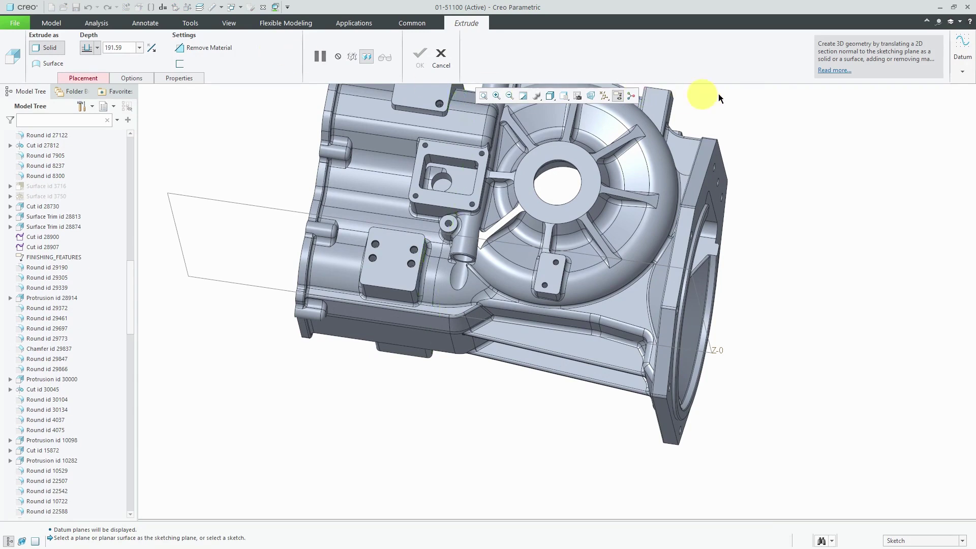
pyautogui.click(968, 76)
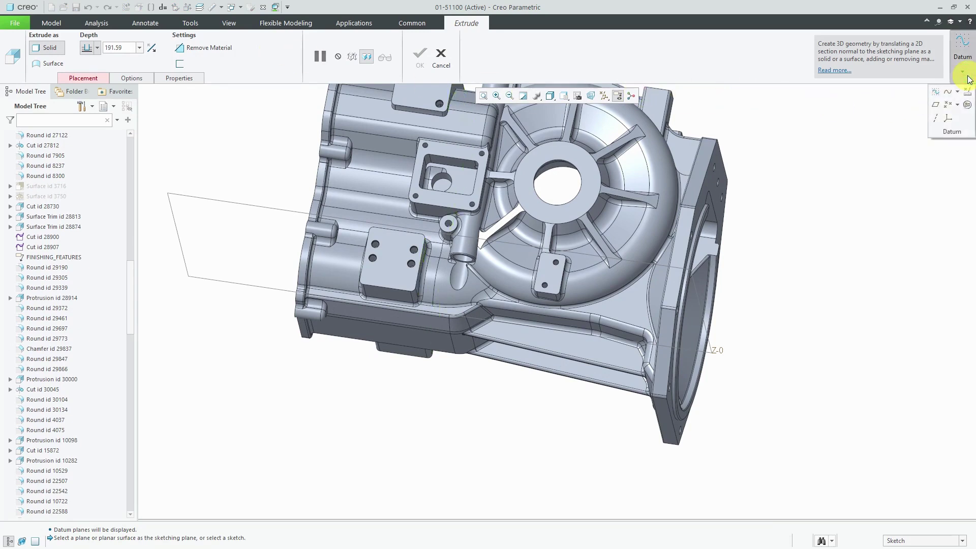
pyautogui.click(934, 108)
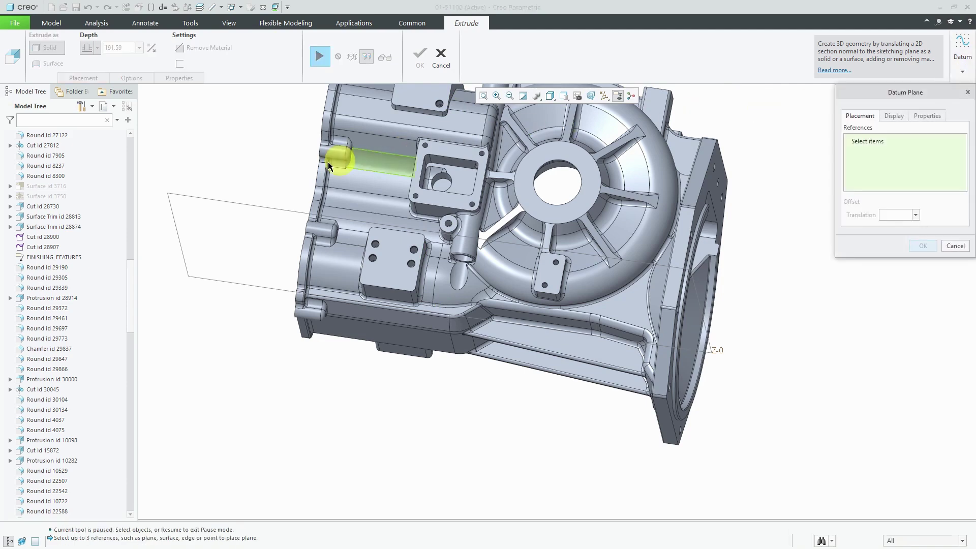
pyautogui.click(215, 200)
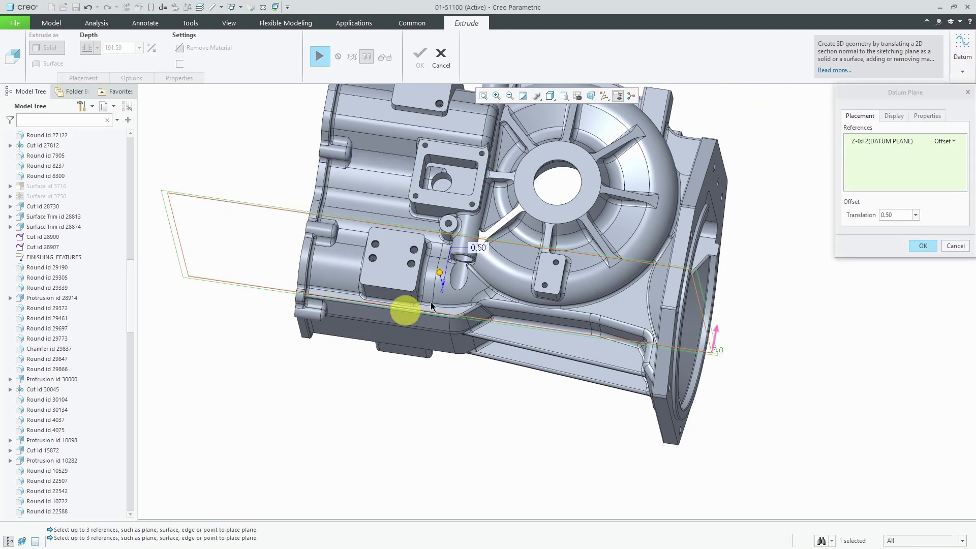
pyautogui.moveTo(439, 271); pyautogui.dragTo(409, 352)
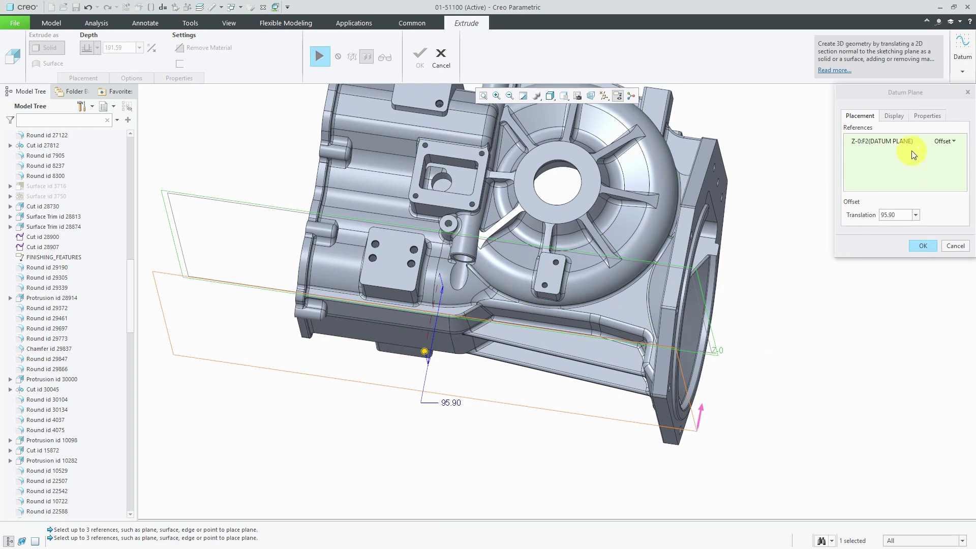
# Step: Name the datum plane MOUNT-SK-PLANE, finish it, and resume the extrusion
pyautogui.click(928, 117)
pyautogui.doubleClick(913, 135)
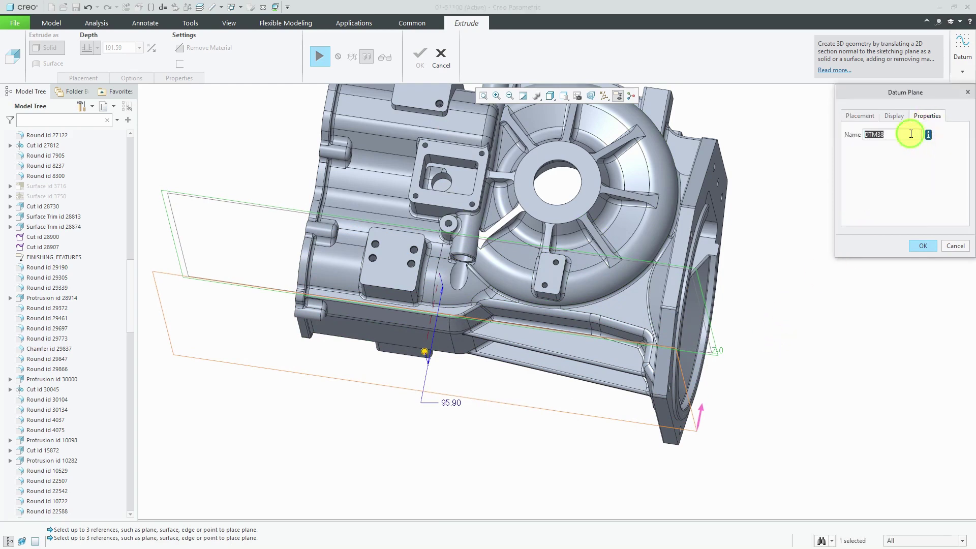
pyautogui.write('mo')
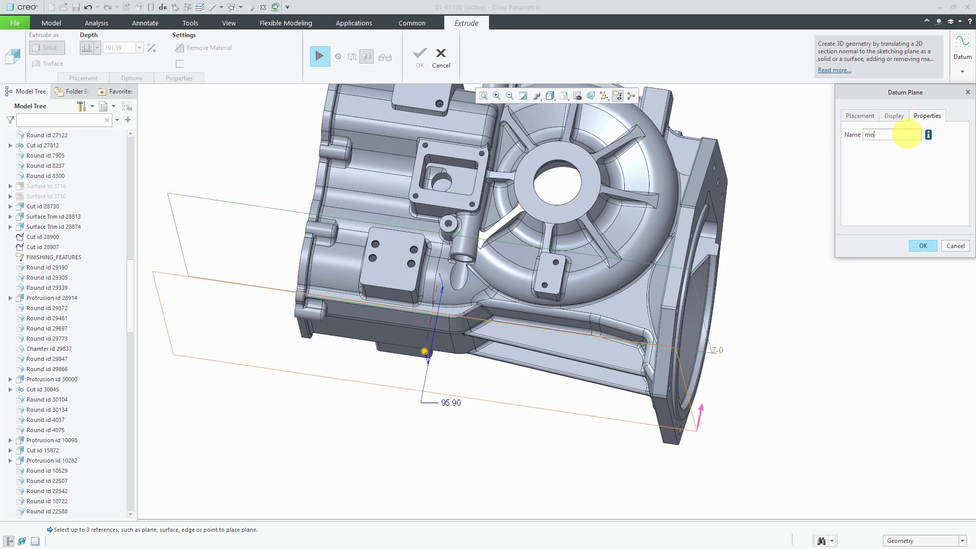
pyautogui.write('unt-sk-plane')
pyautogui.press('Return')
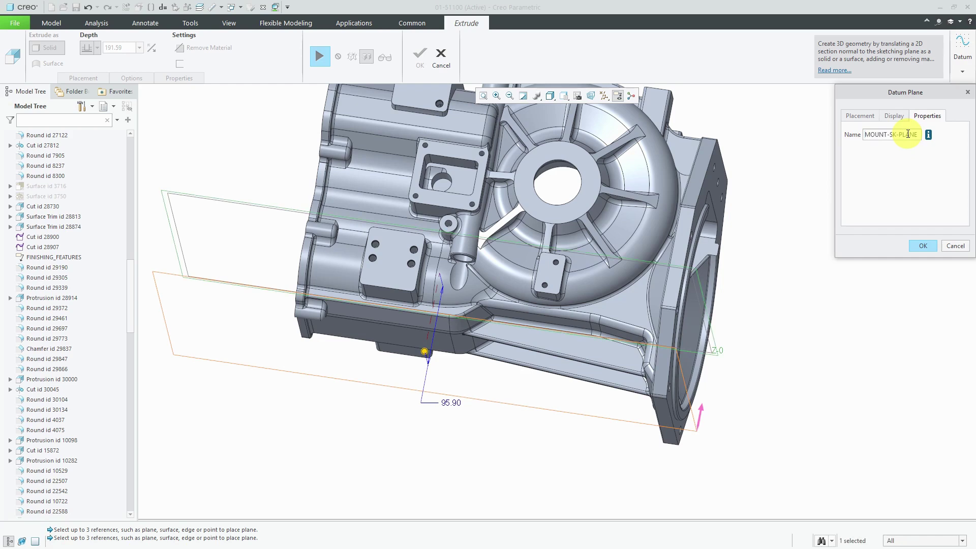
pyautogui.click(923, 246)
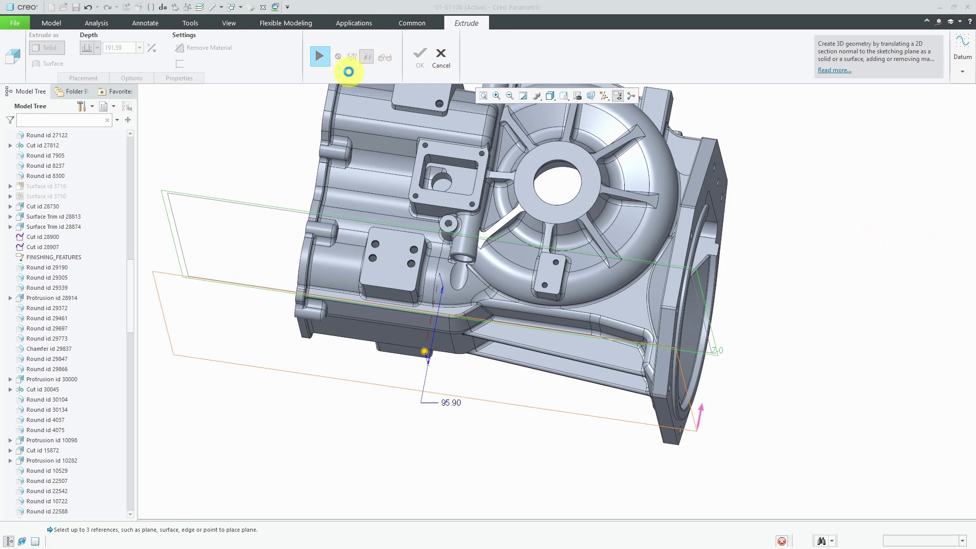
pyautogui.click(319, 55)
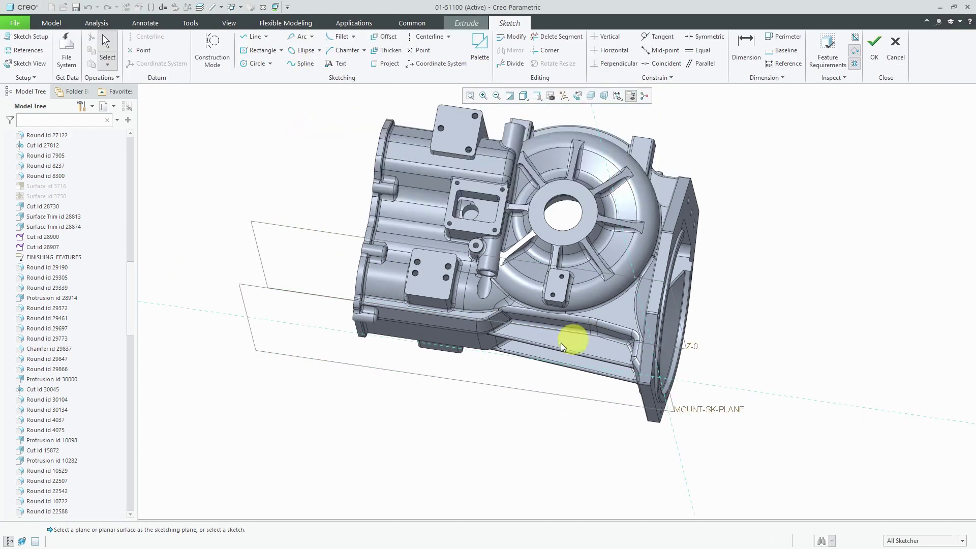
# Step: Switch to Sketch View, draw a center rectangle on the flange, and accept the sketch
pyautogui.moveTo(570, 338)
pyautogui.mouseDown(button='middle')
pyautogui.moveTo(545, 283)
pyautogui.moveTo(557, 289)
pyautogui.mouseUp(button='middle')
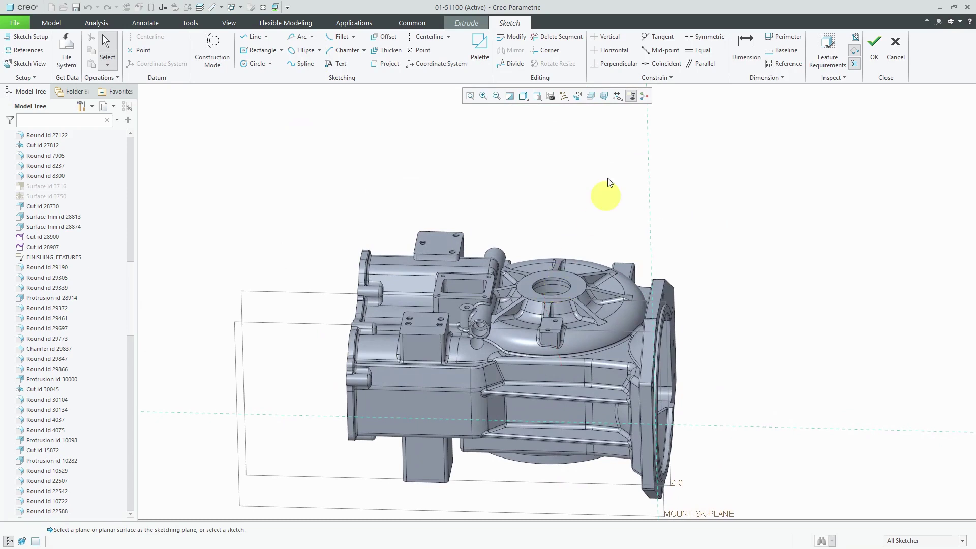
pyautogui.click(575, 96)
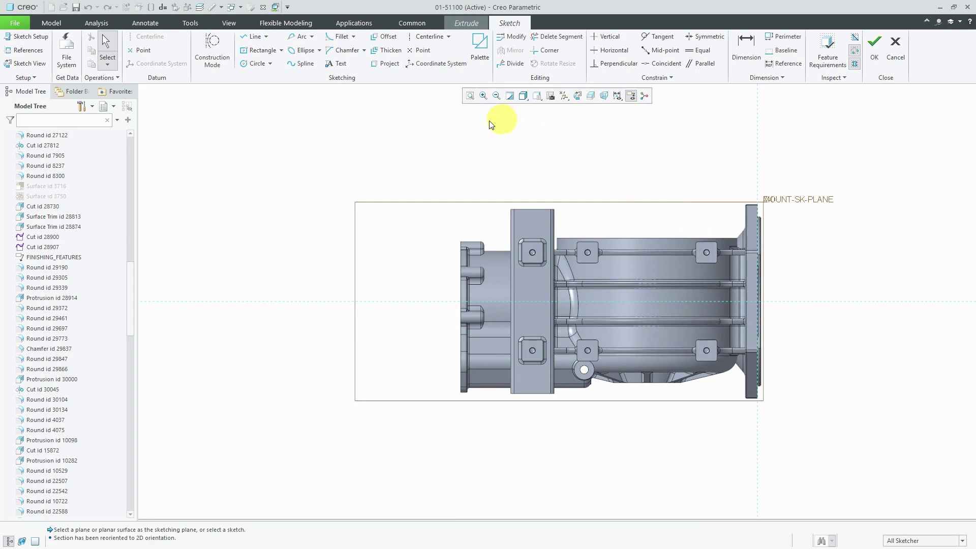
pyautogui.click(257, 50)
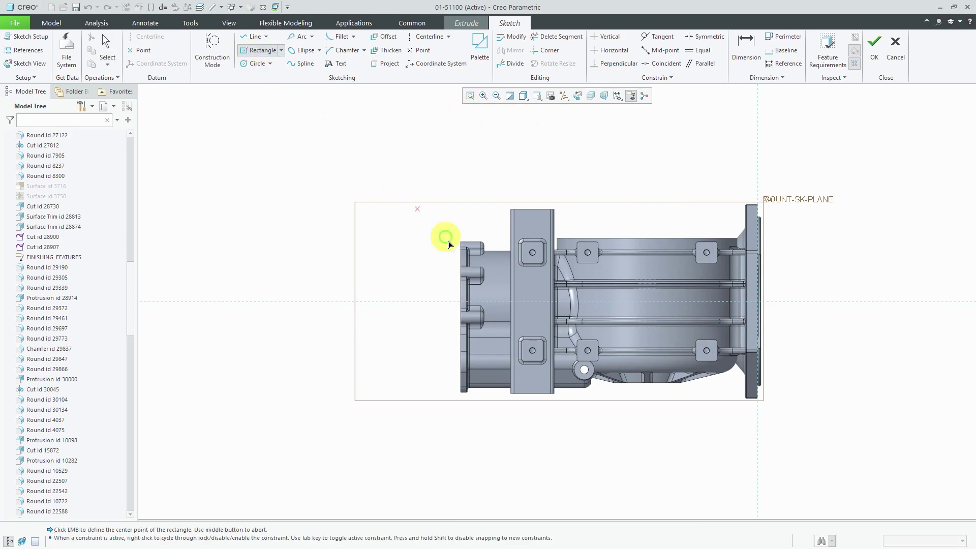
pyautogui.click(536, 302)
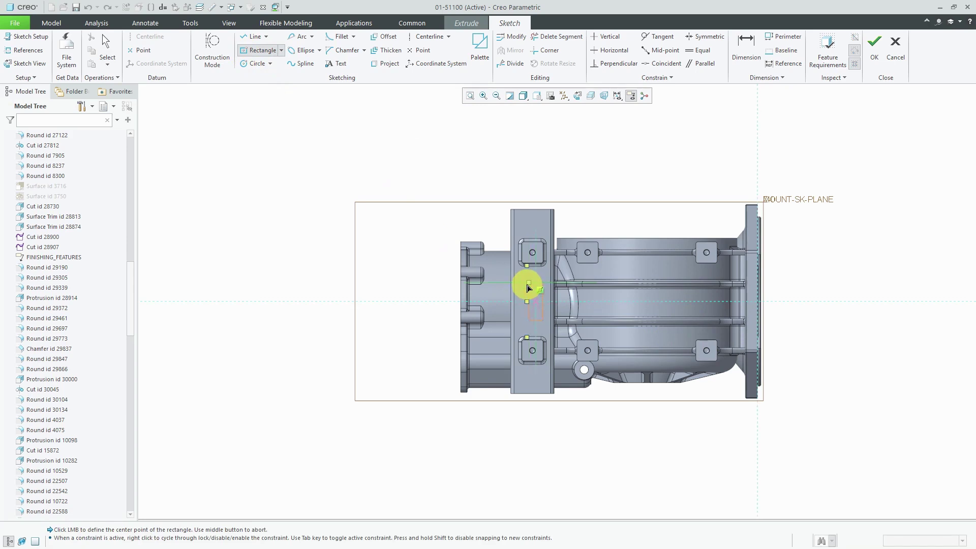
pyautogui.click(544, 283)
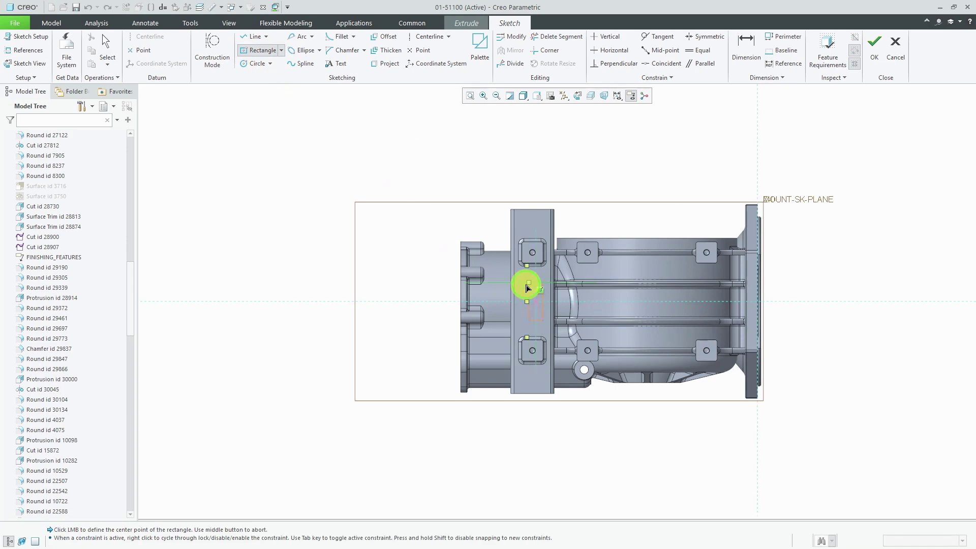
pyautogui.click(874, 45)
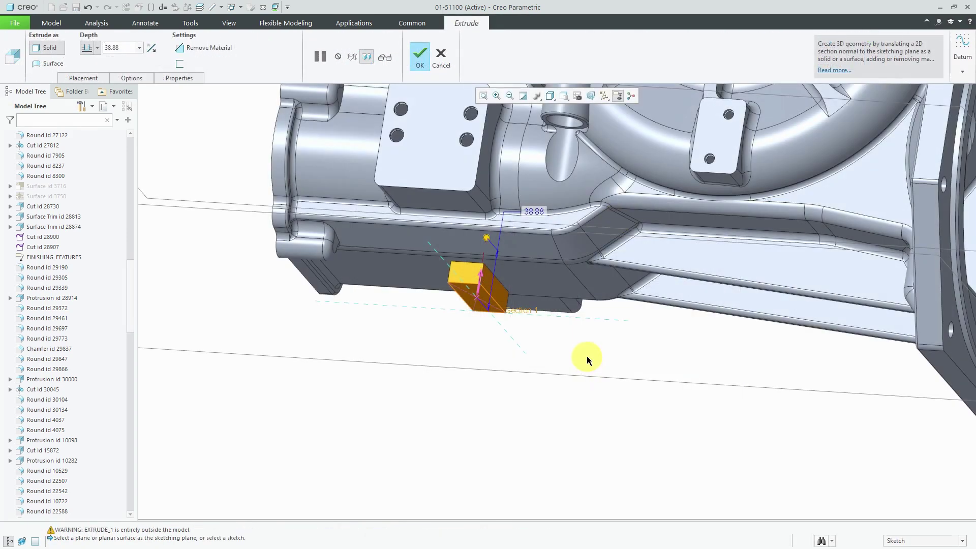
# Step: Set the block extrusion depth to Through All and finish it as Extrude 1
pyautogui.rightClick(485, 236)
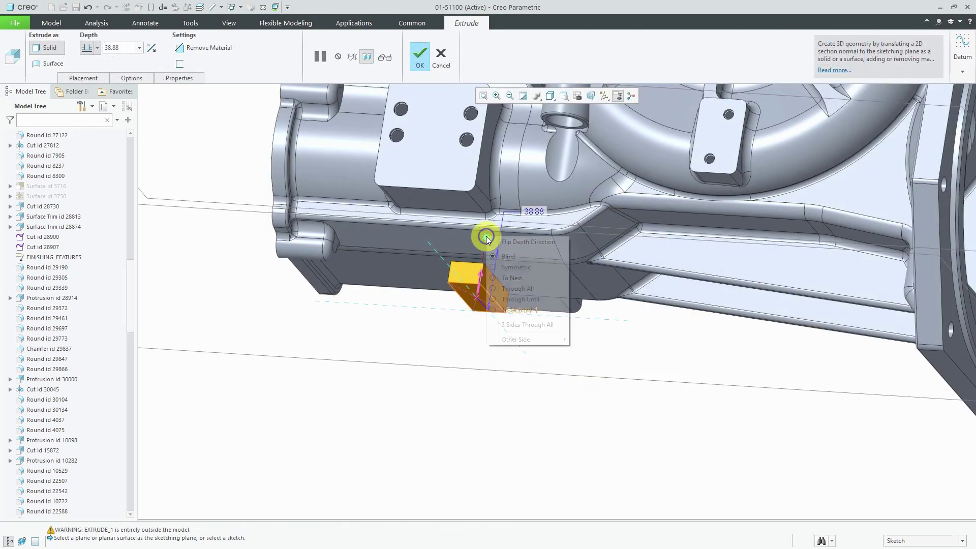
pyautogui.click(518, 288)
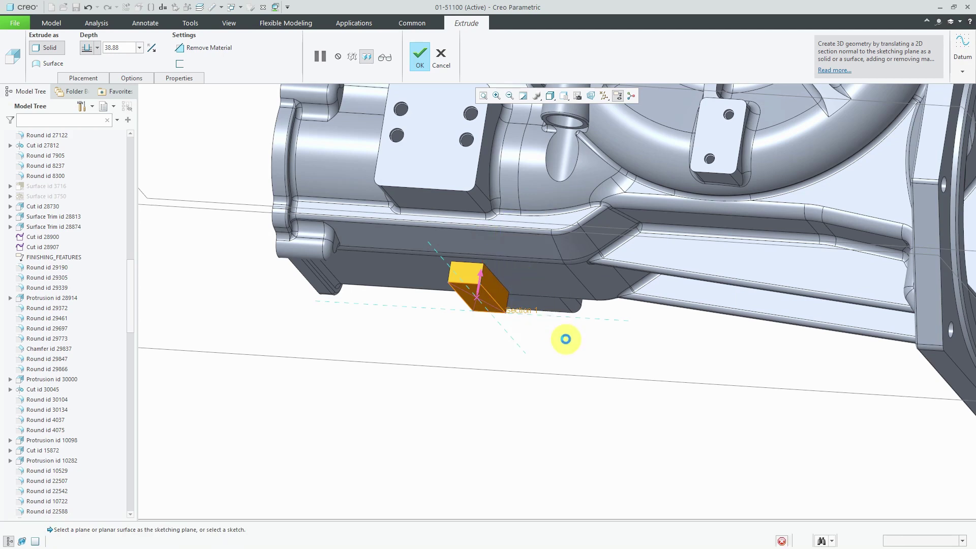
pyautogui.click(566, 338)
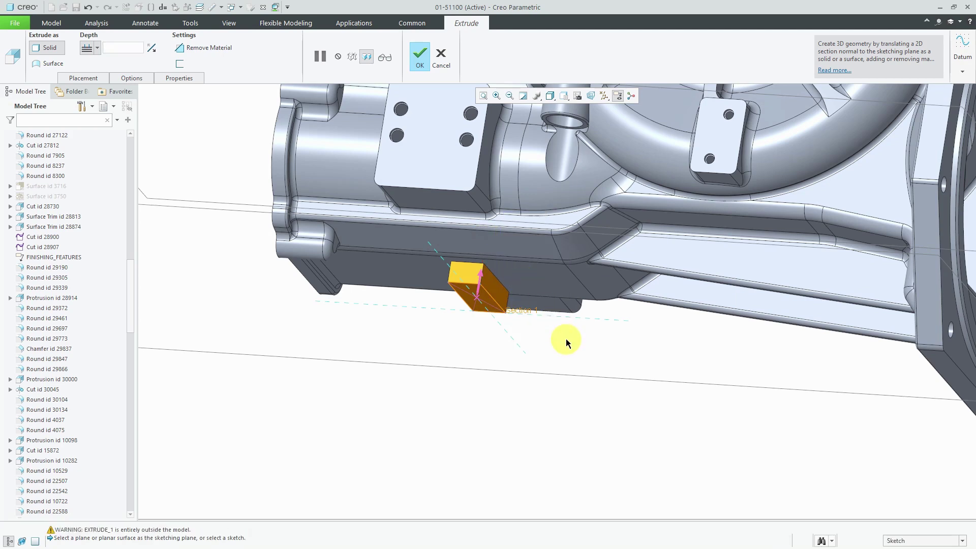
pyautogui.click(420, 55)
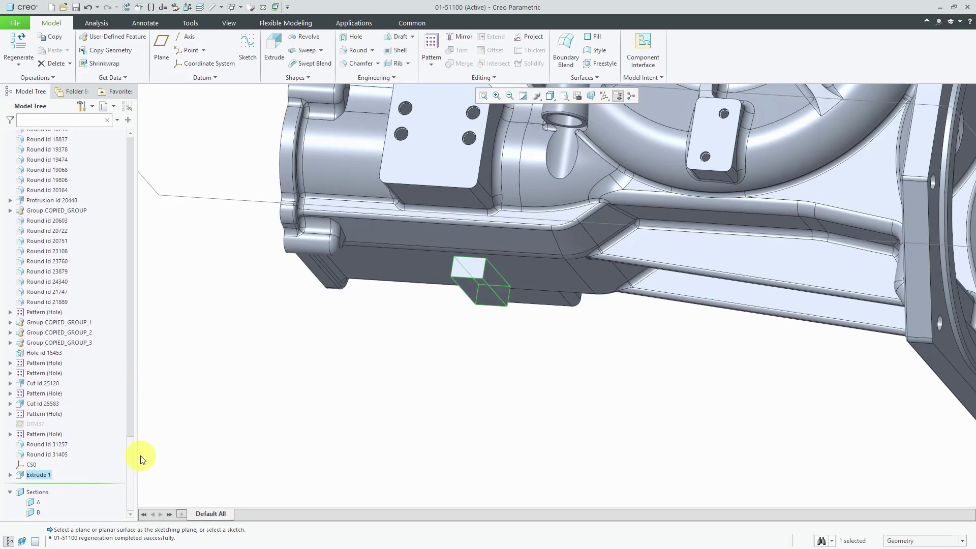
# Step: Expand Extrude 1 and highlight Section 1 and the MOUNT-SK-PLANE sketching plane
pyautogui.click(11, 475)
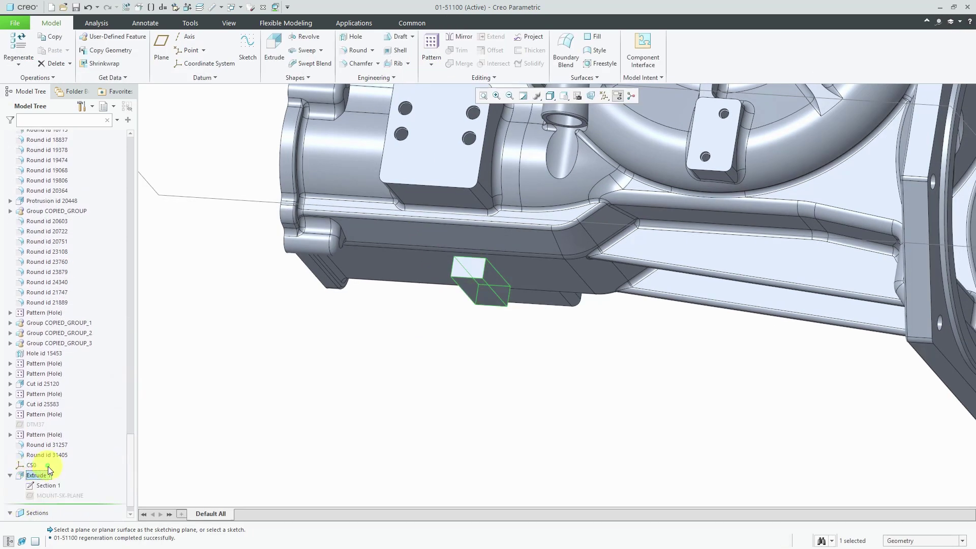
pyautogui.click(51, 485)
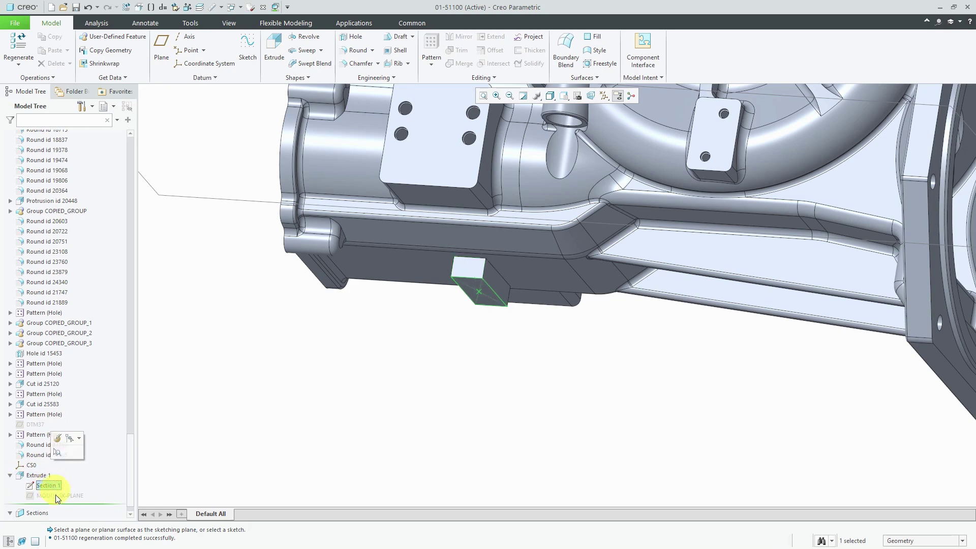
pyautogui.click(59, 495)
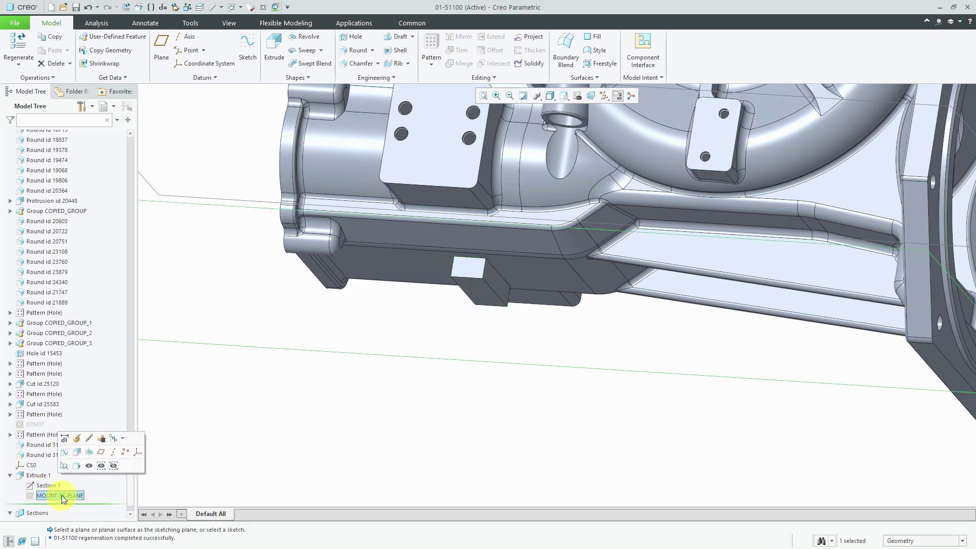
pyautogui.click(237, 460)
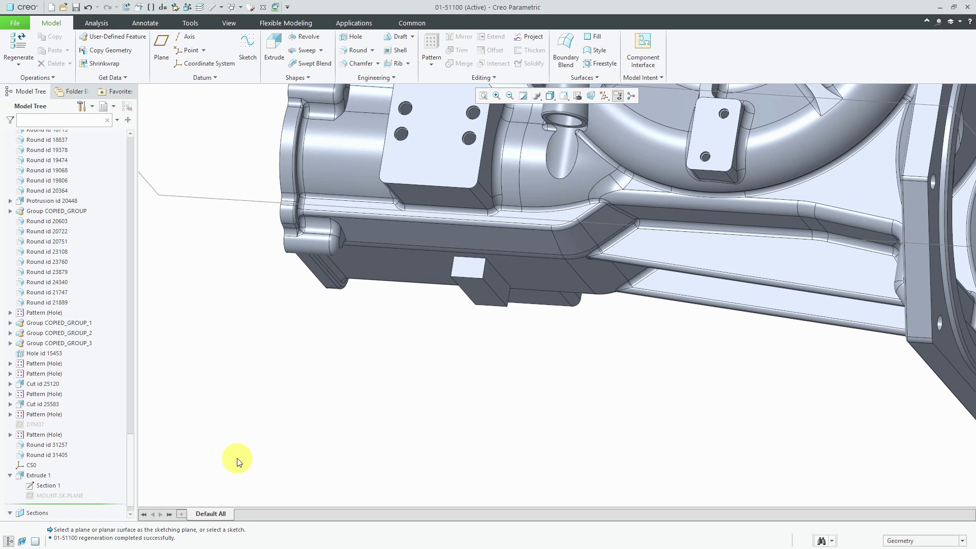
# Step: Reorient the housing view and turn off datum plane display
pyautogui.scroll(-3, 324, 414)
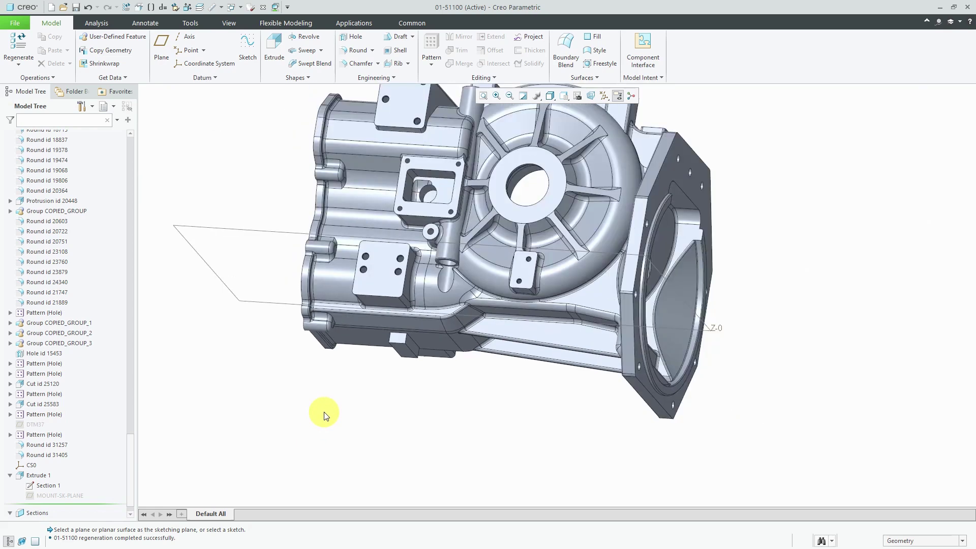
pyautogui.moveTo(451, 349)
pyautogui.mouseDown(button='middle')
pyautogui.moveTo(307, 349)
pyautogui.moveTo(318, 364)
pyautogui.mouseUp(button='middle')
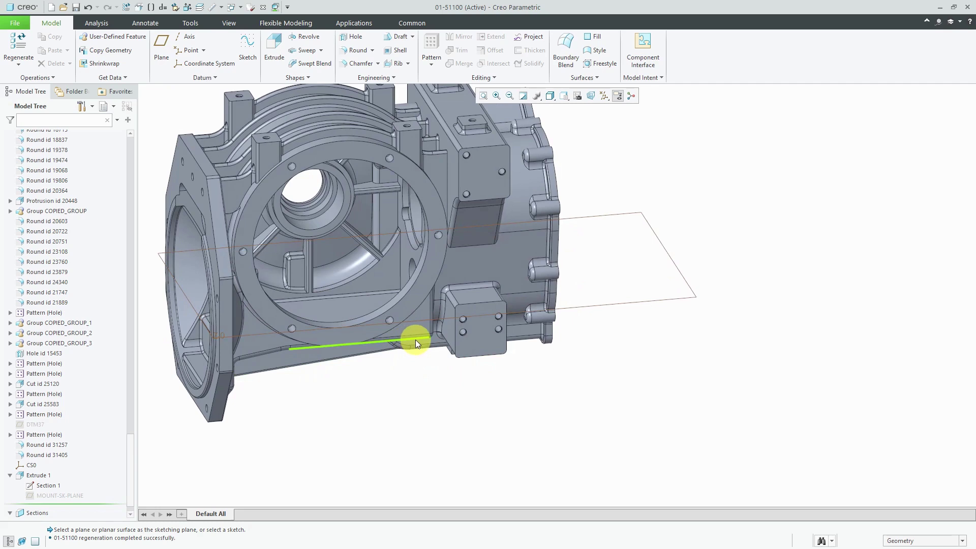
pyautogui.keyDown('shift'); pyautogui.moveTo(410, 349); pyautogui.dragTo(524, 395, button='middle'); pyautogui.keyUp('shift')
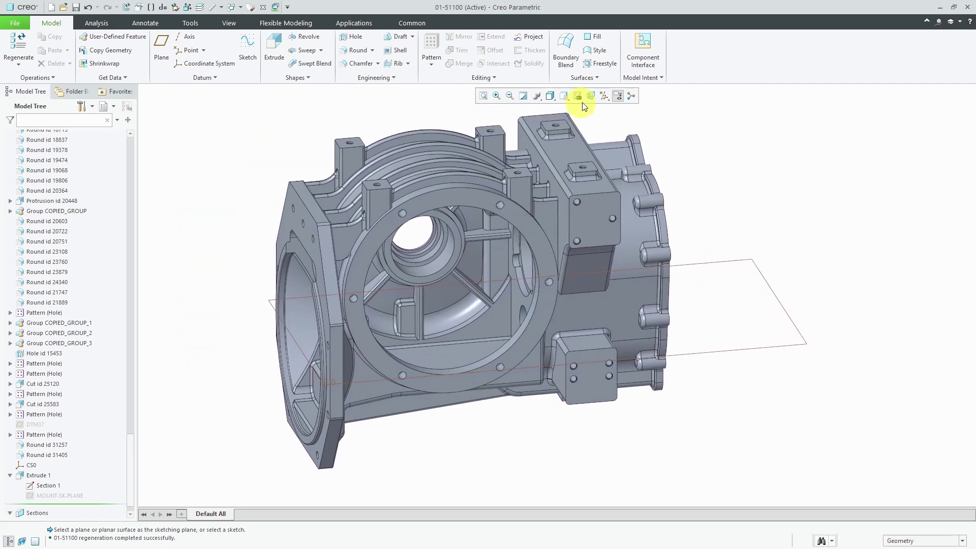
pyautogui.click(604, 99)
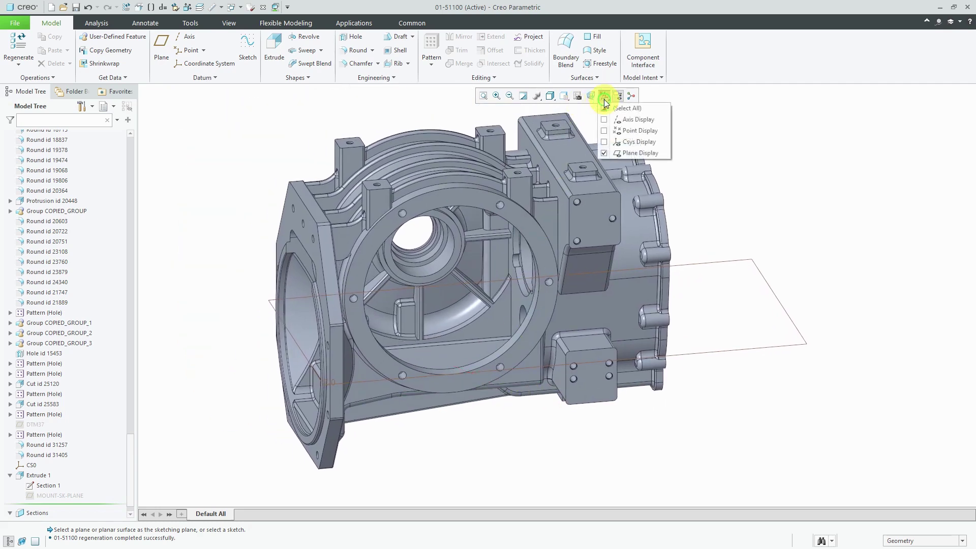
pyautogui.click(622, 153)
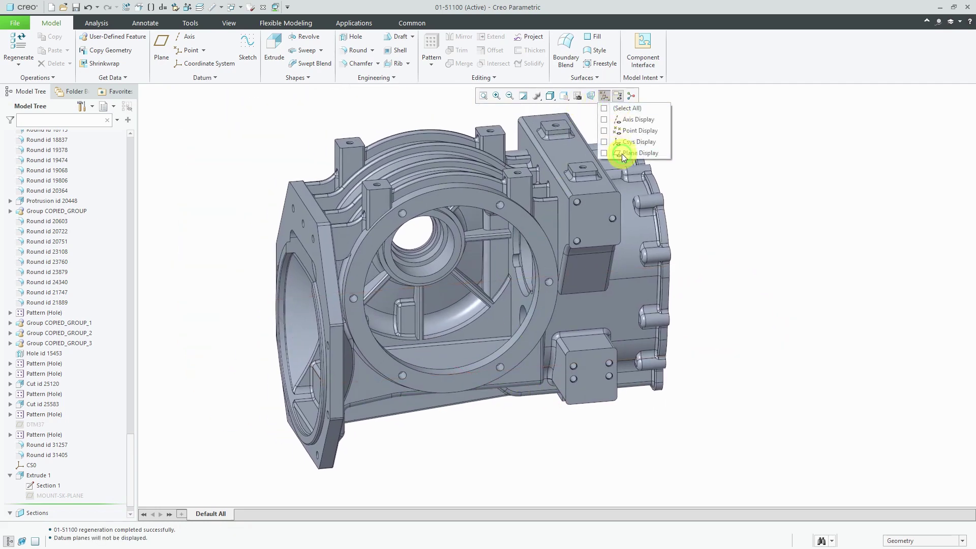
# Step: Open the part's Relations dialog from Model Intent and move it aside
pyautogui.click(655, 78)
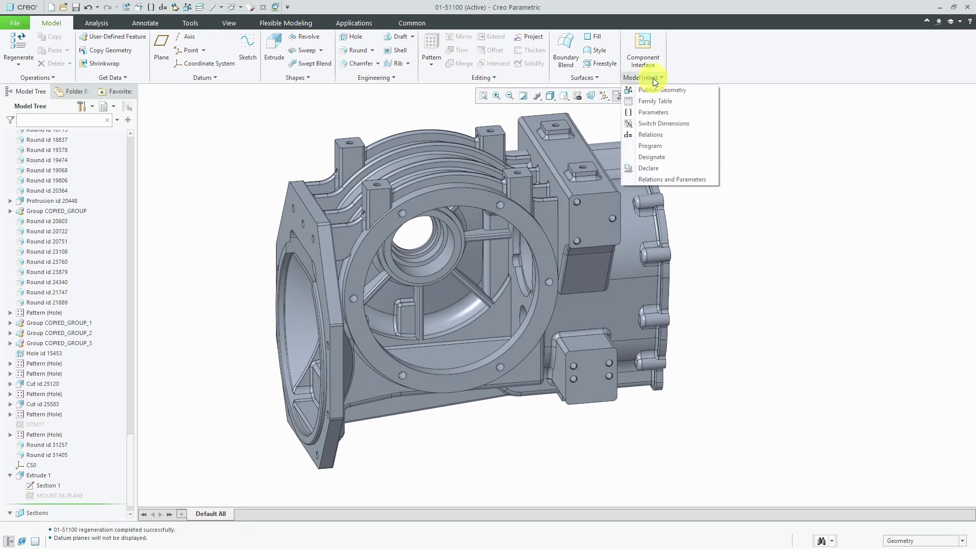
pyautogui.click(652, 133)
pyautogui.moveTo(639, 17); pyautogui.dragTo(746, 14)
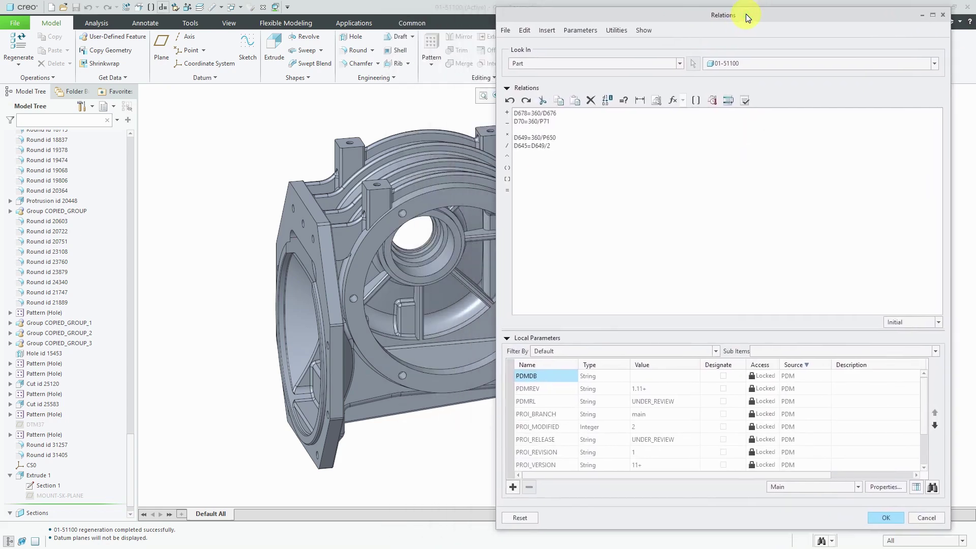
# Step: Collapse Local Parameters and add a blank line above the existing relations
pyautogui.click(507, 339)
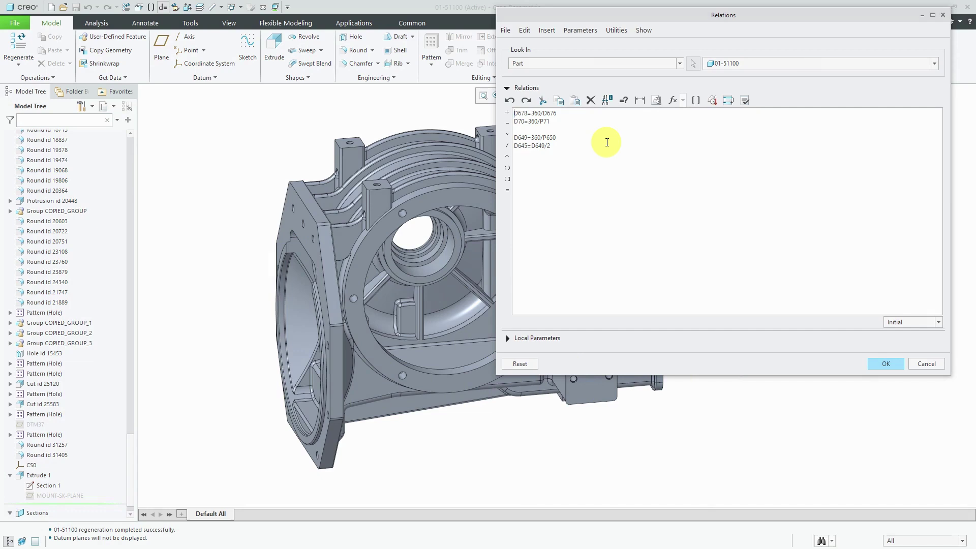
pyautogui.press('Return')
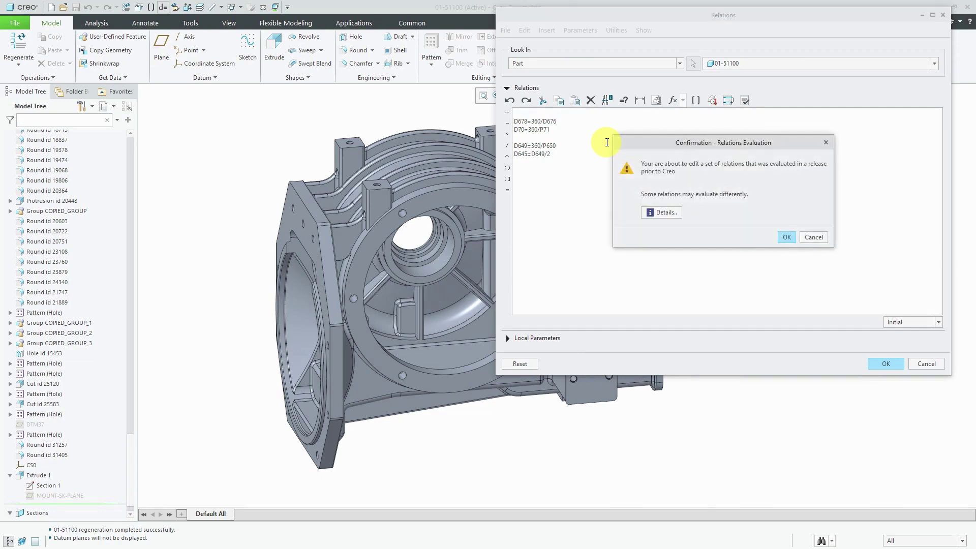
# Step: Accept the legacy-relations warning and add the comment /* CONTROLS THE NUMBER OF INSTANCES IN A PATTERN
pyautogui.click(788, 237)
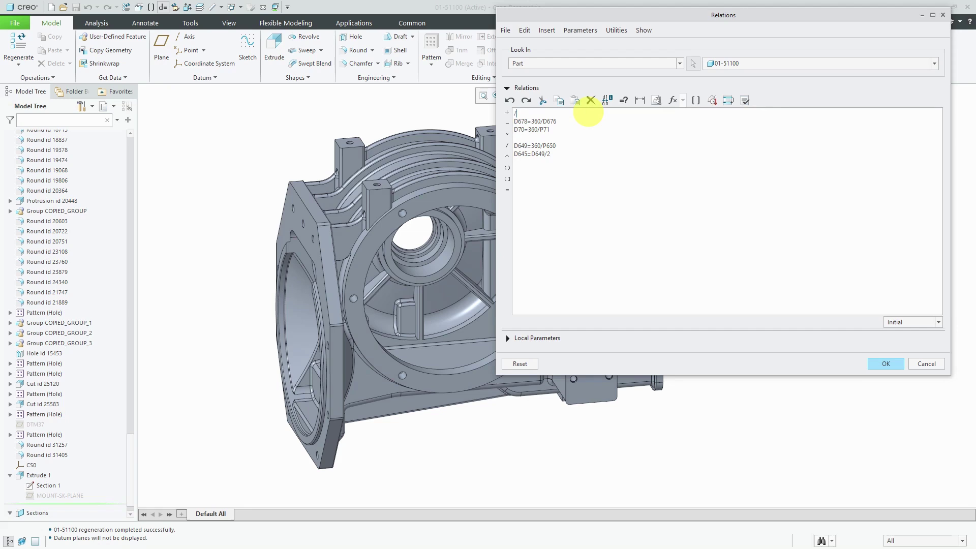
pyautogui.write('con')
pyautogui.press('BackSpace')
pyautogui.press('BackSpace')
pyautogui.press('BackSpace')
pyautogui.write('CONTROLS THE NUMBER OF INSTANCE')
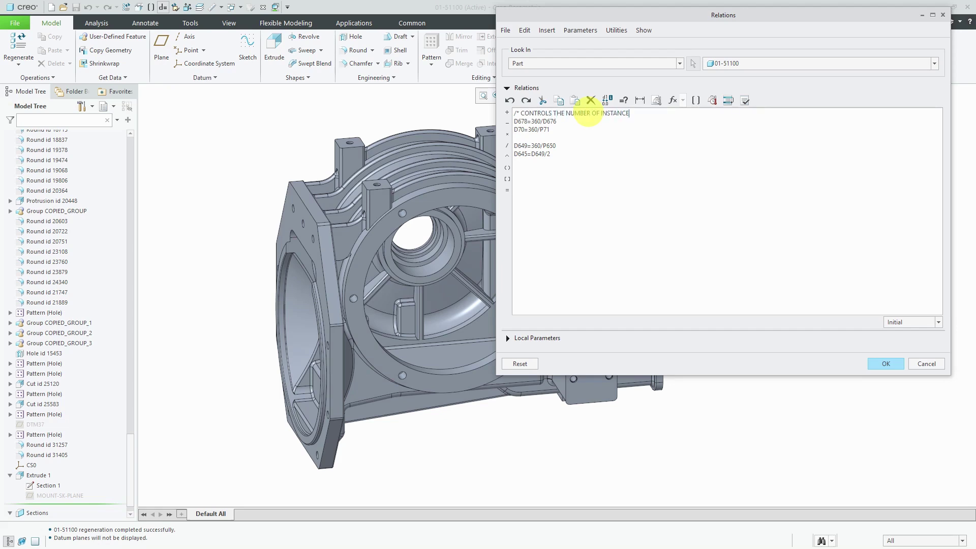
pyautogui.write('S IN A PATTERN')
pyautogui.press('Return')
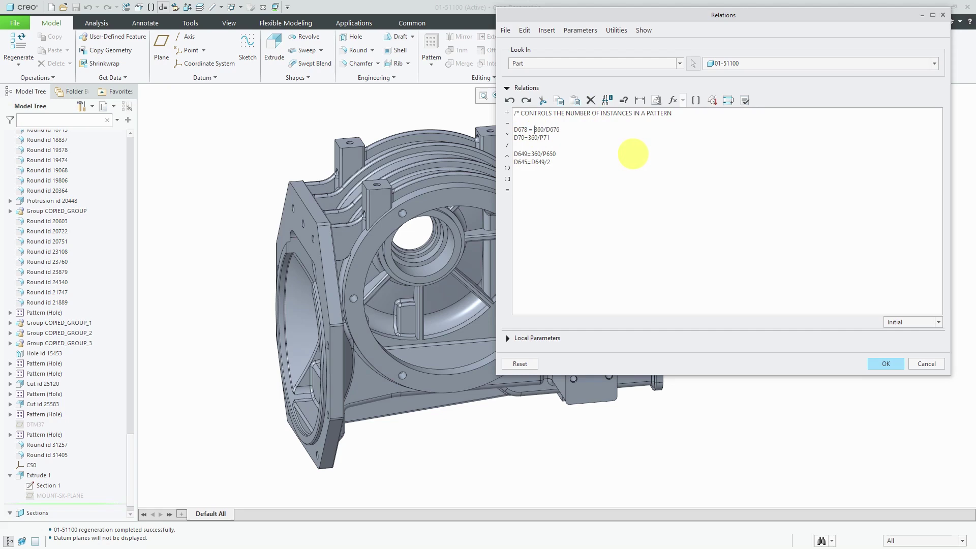
# Step: Add spaces around = and / in the D678 and D70 equations and save the relations
pyautogui.press('Right')
pyautogui.press('Right')
pyautogui.press('Right')
pyautogui.press('Right')
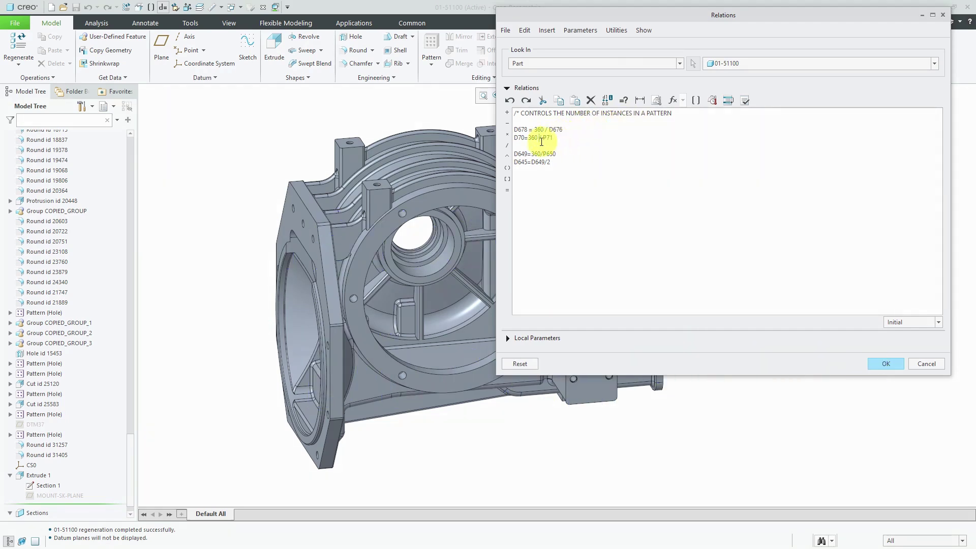
pyautogui.click(529, 138)
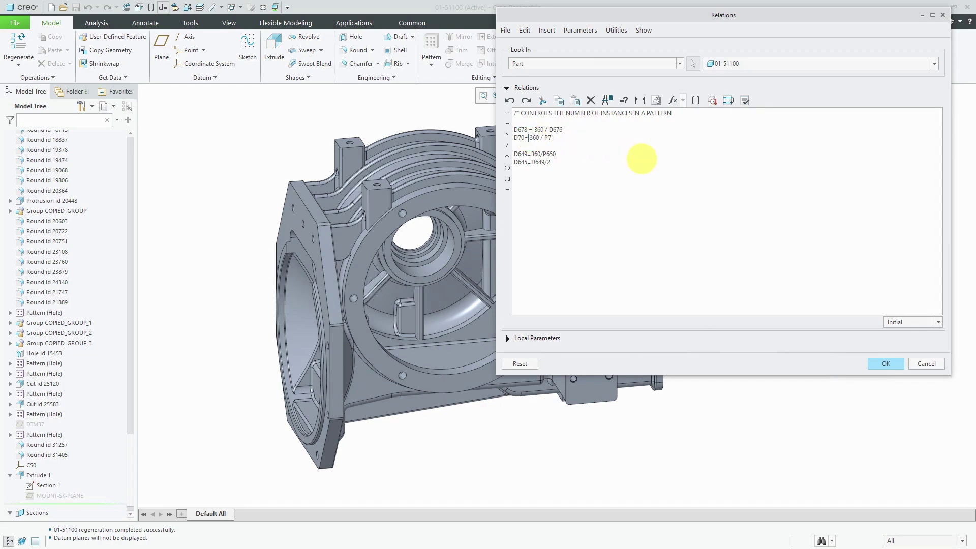
pyautogui.press('Left')
pyautogui.press('Left')
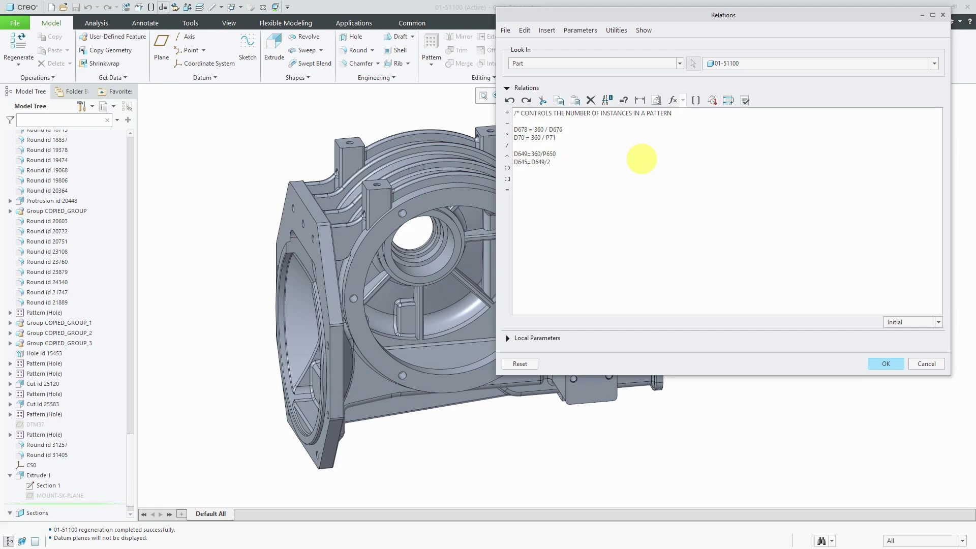
pyautogui.click(883, 363)
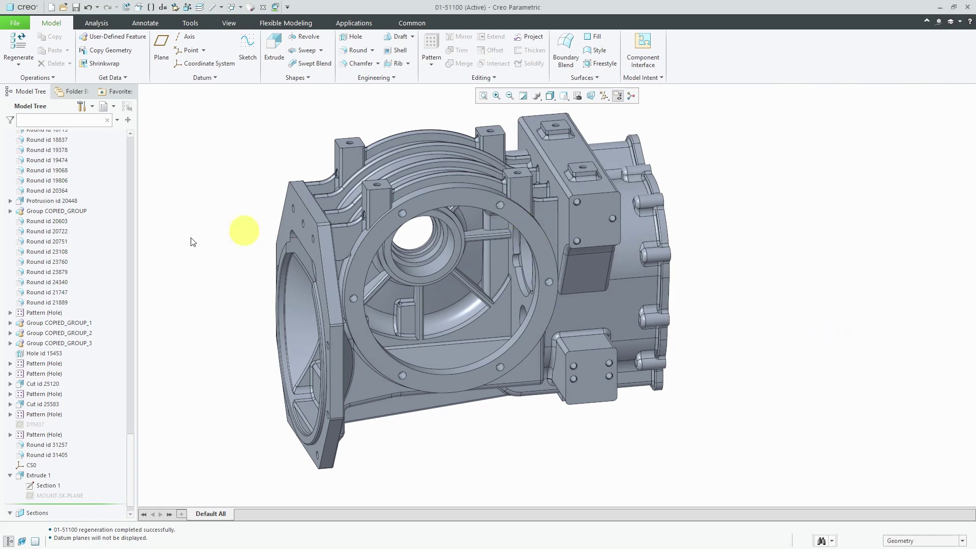
# Step: Select the six-hole Pattern (Hole) feature and show its 6 HOLES and 60° dimensions
pyautogui.click(49, 376)
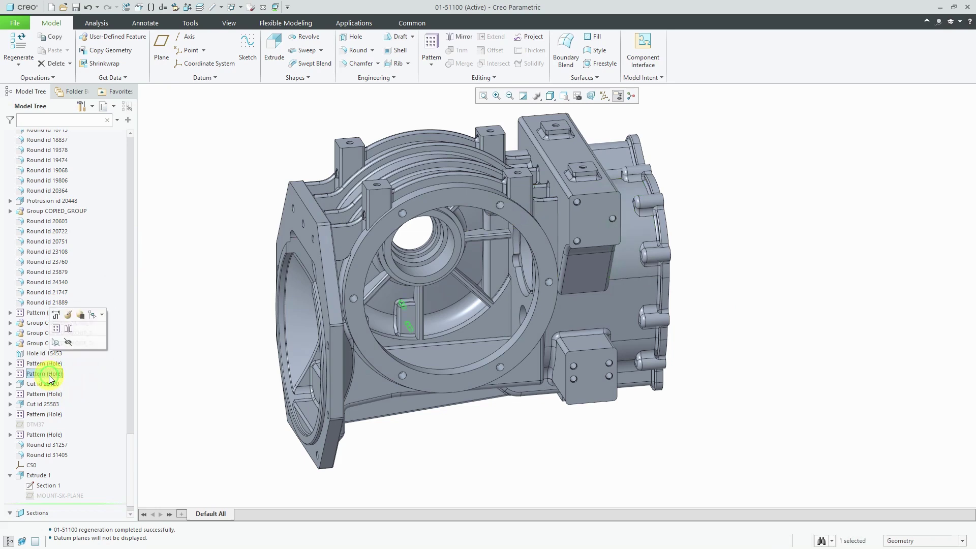
pyautogui.click(45, 364)
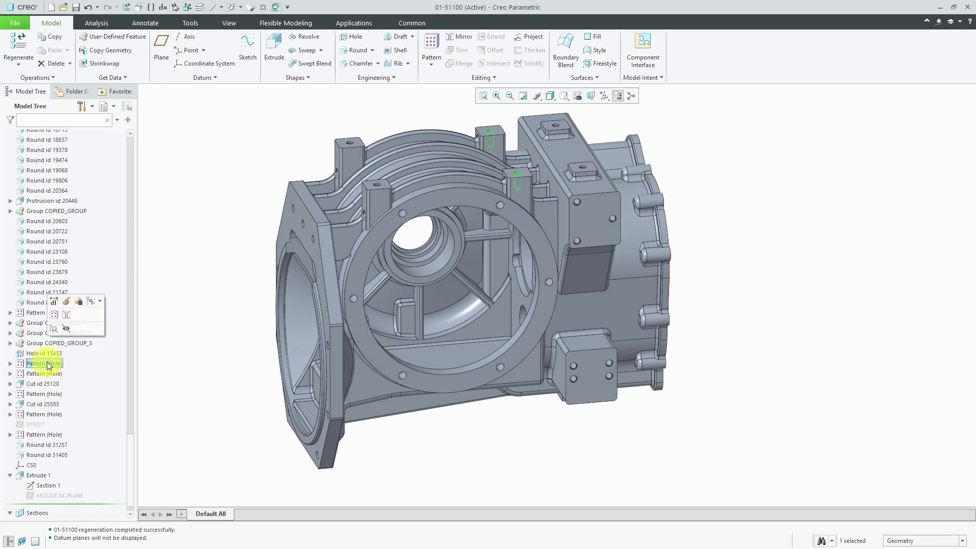
pyautogui.click(46, 394)
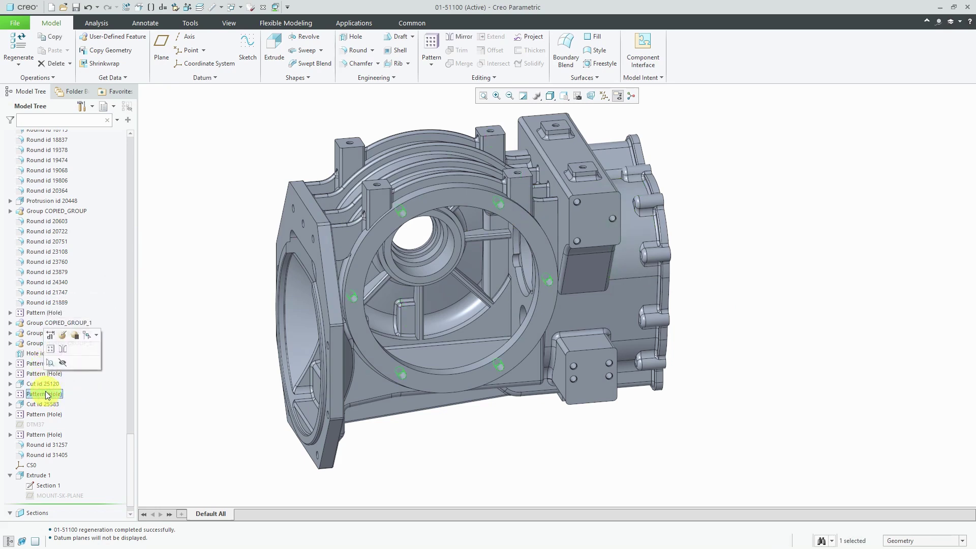
pyautogui.click(52, 337)
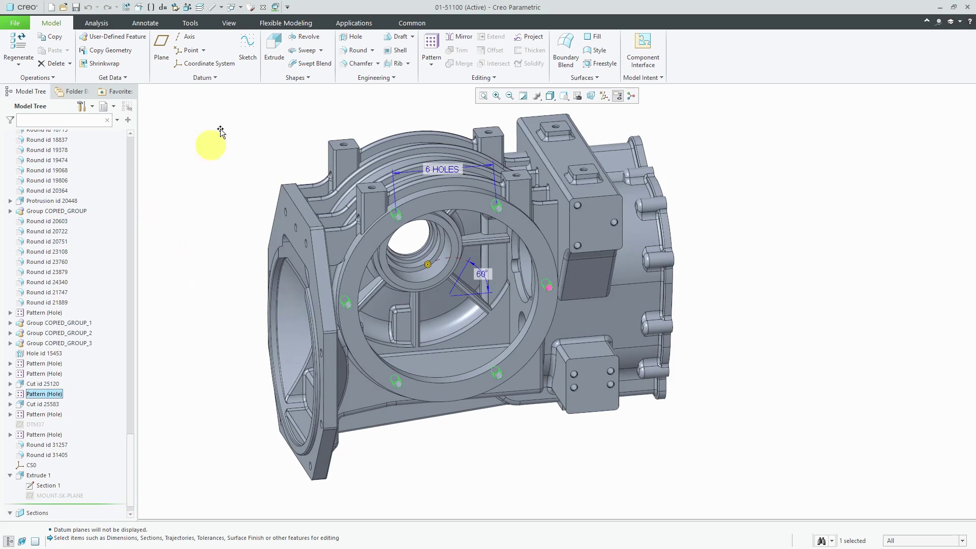
# Step: Show dimensions by symbolic name and select the p650 hole-count dimension
pyautogui.click(194, 25)
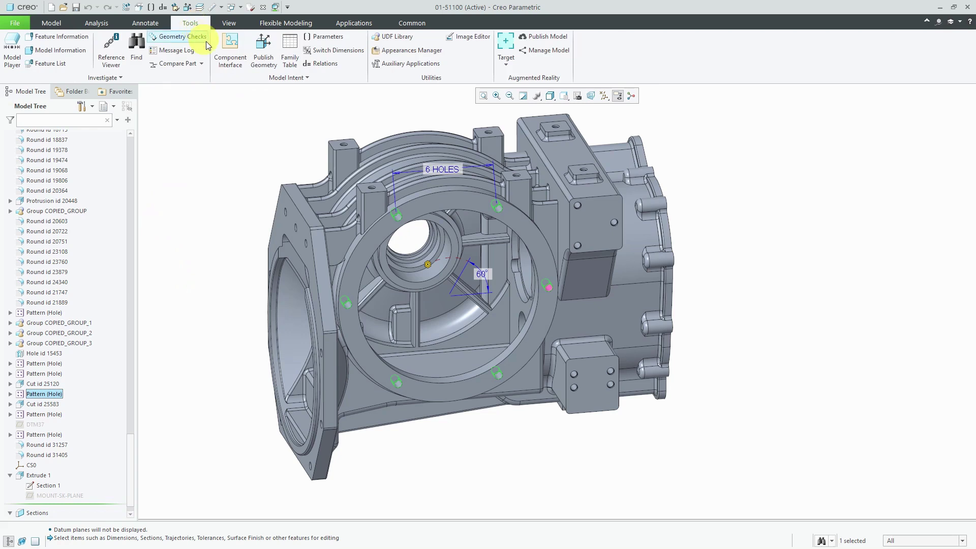
pyautogui.click(337, 50)
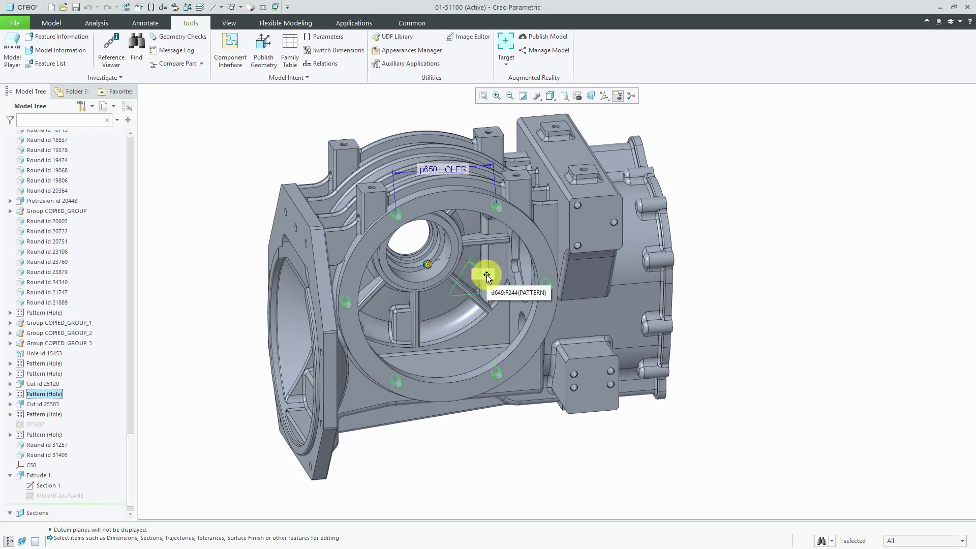
pyautogui.click(486, 275)
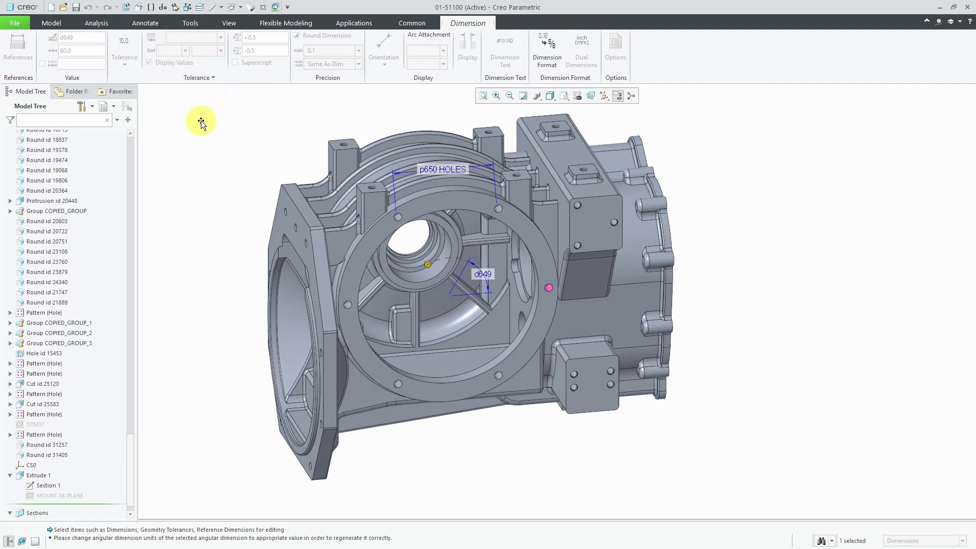
pyautogui.click(483, 264)
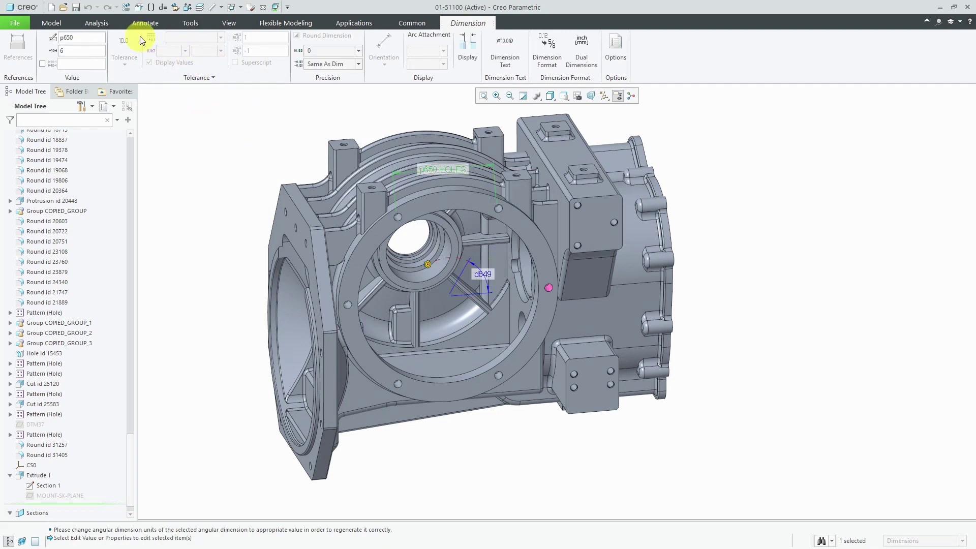
# Step: Rename dimension p650 to ptn_inst, fixing the invalid hyphen, and regenerate
pyautogui.click(78, 37)
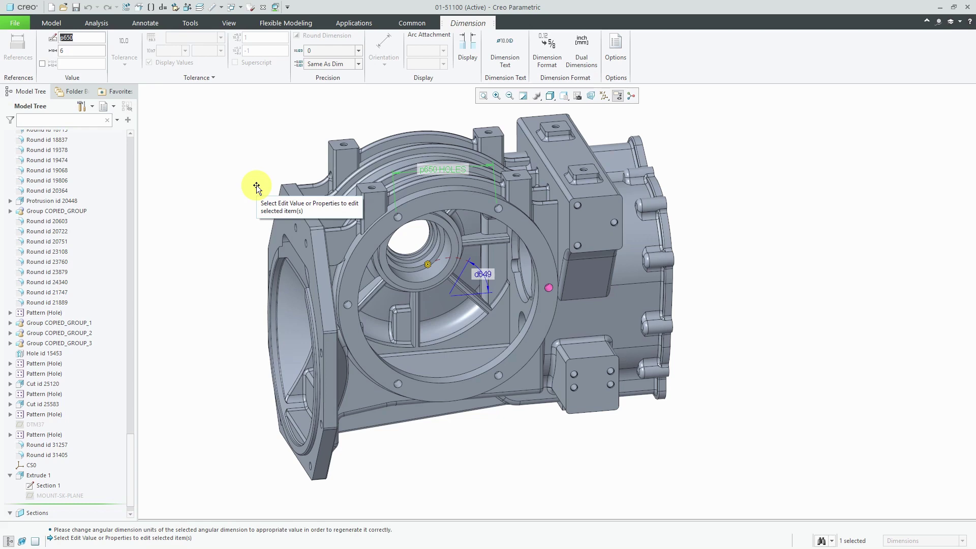
pyautogui.write('ptn')
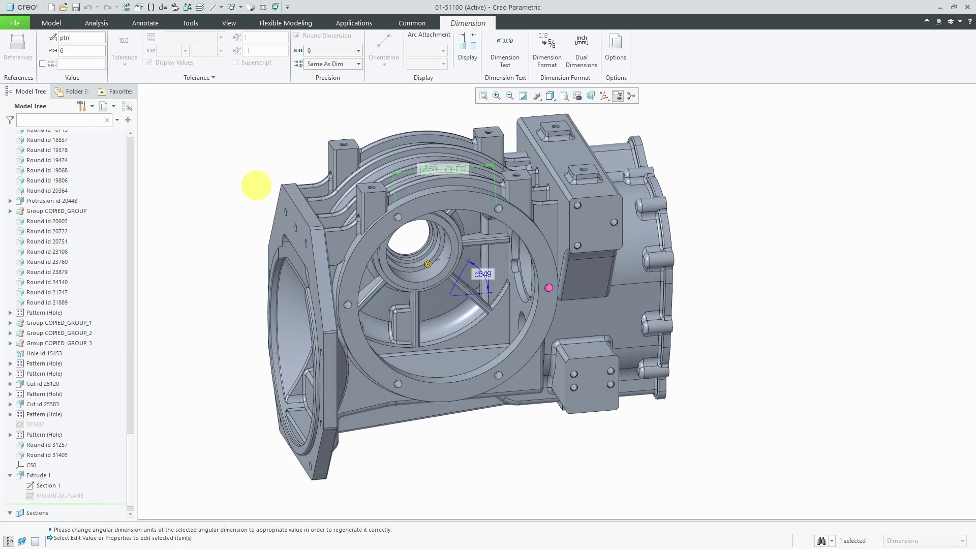
pyautogui.write('-inst')
pyautogui.press('Return')
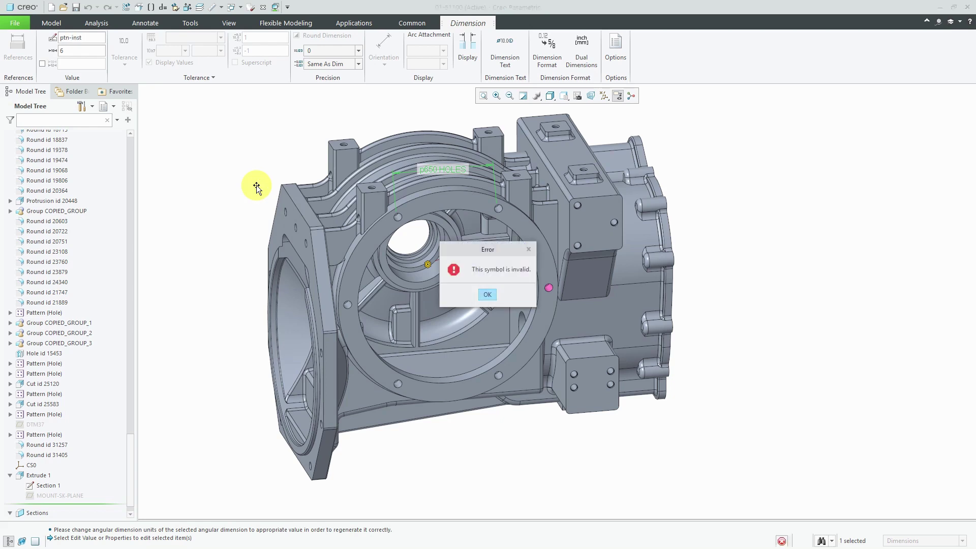
pyautogui.click(489, 295)
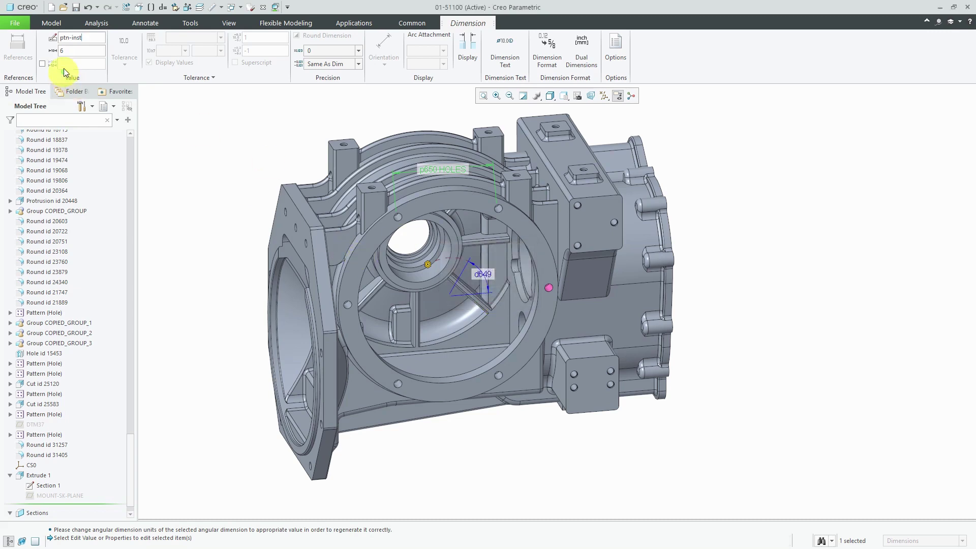
pyautogui.click(84, 45)
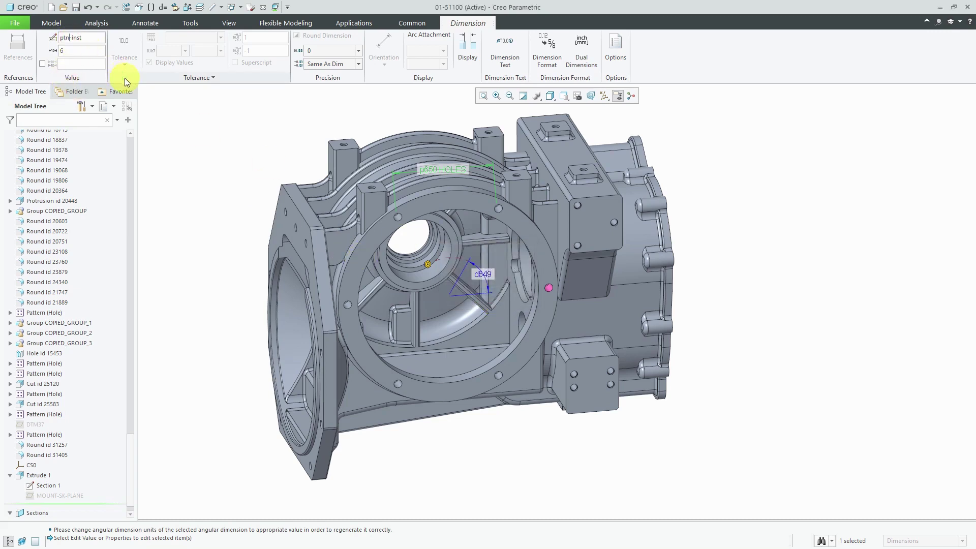
pyautogui.press('Delete')
pyautogui.write('_')
pyautogui.press('Return')
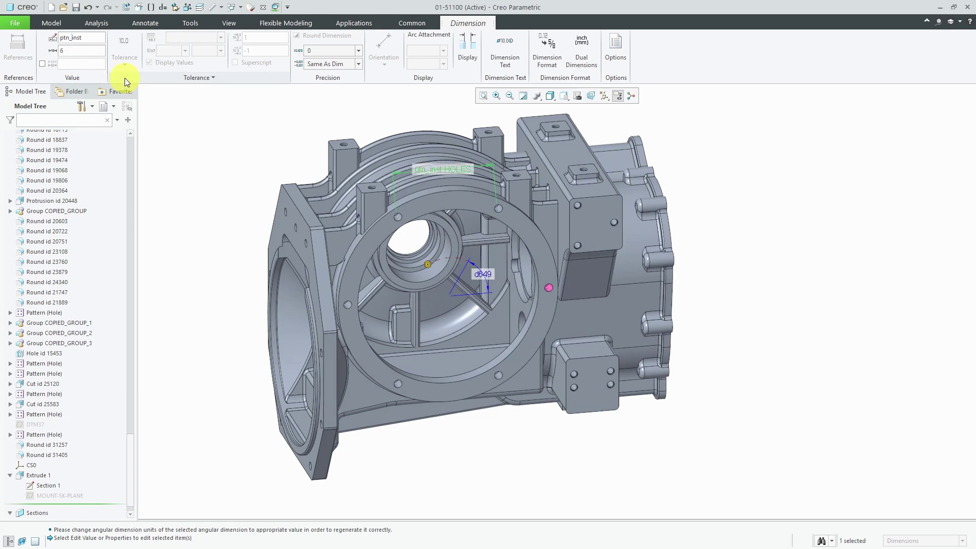
pyautogui.click(193, 152)
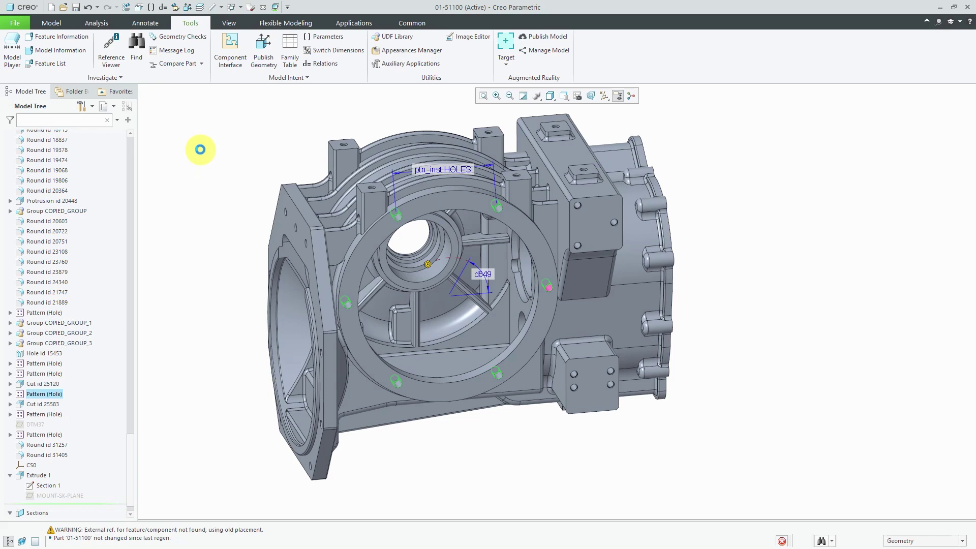
# Step: Write relations D649=360 / PTN_INST and D645=D649 / 2 and save them
pyautogui.click(324, 63)
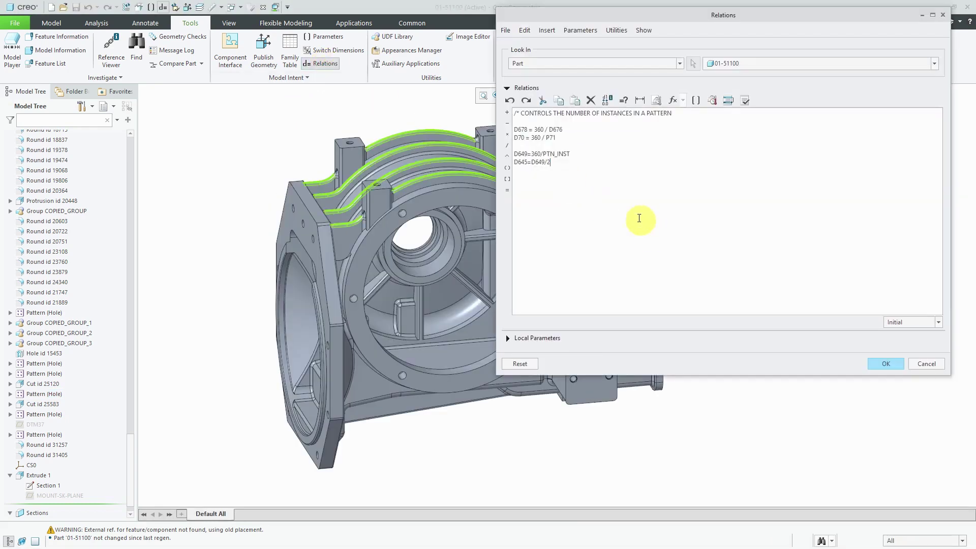
pyautogui.click(541, 153)
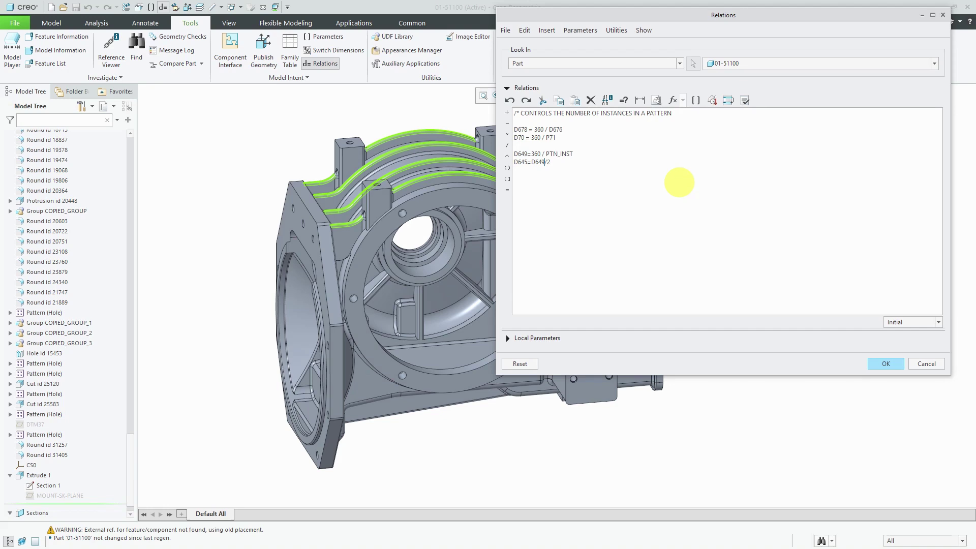
pyautogui.press('Right')
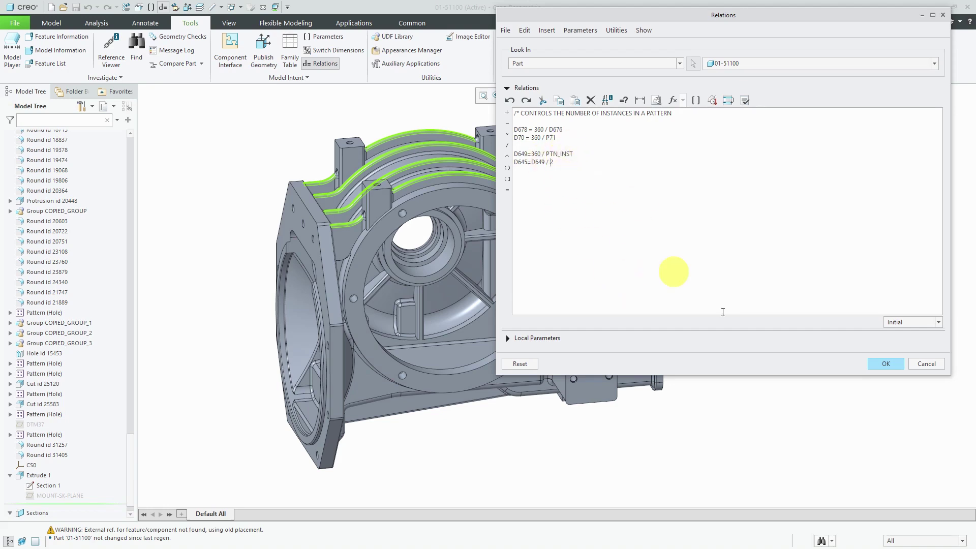
pyautogui.click(886, 364)
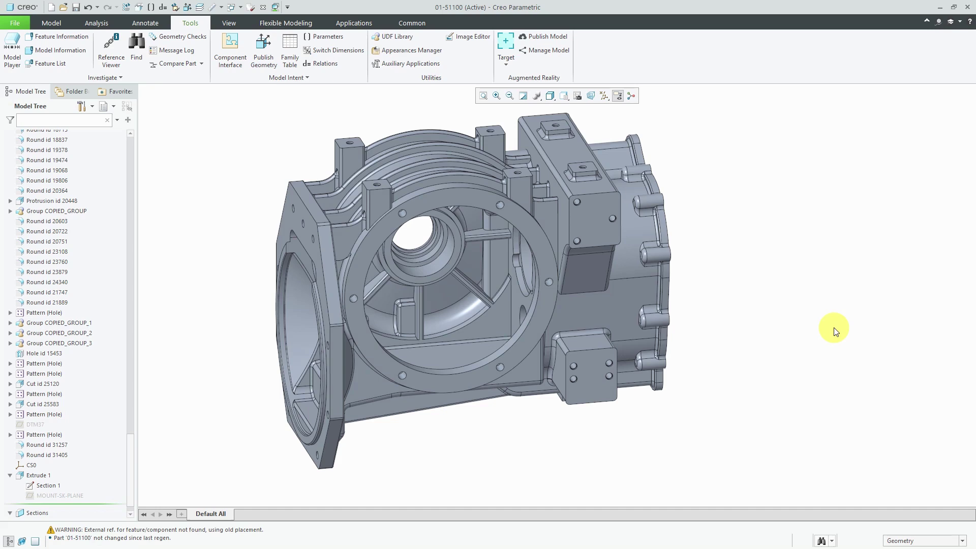
# Step: Activate the GEAR_MM_START_PART.PRT window and open its relations
pyautogui.click(232, 7)
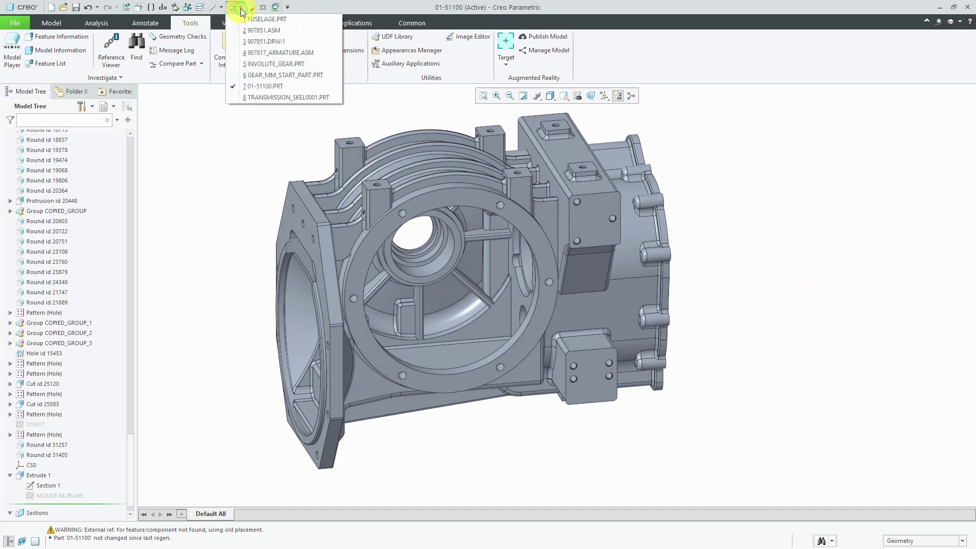
pyautogui.click(274, 78)
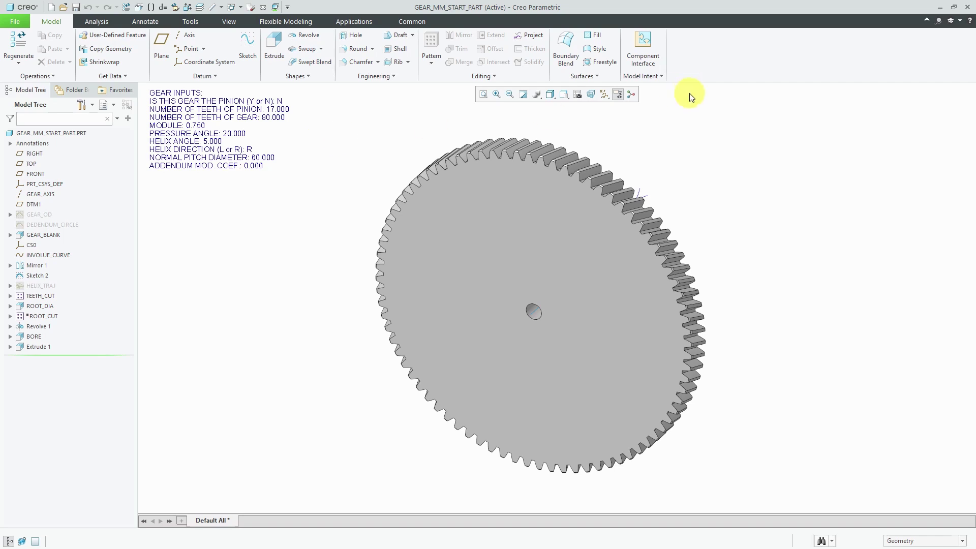
pyautogui.click(656, 77)
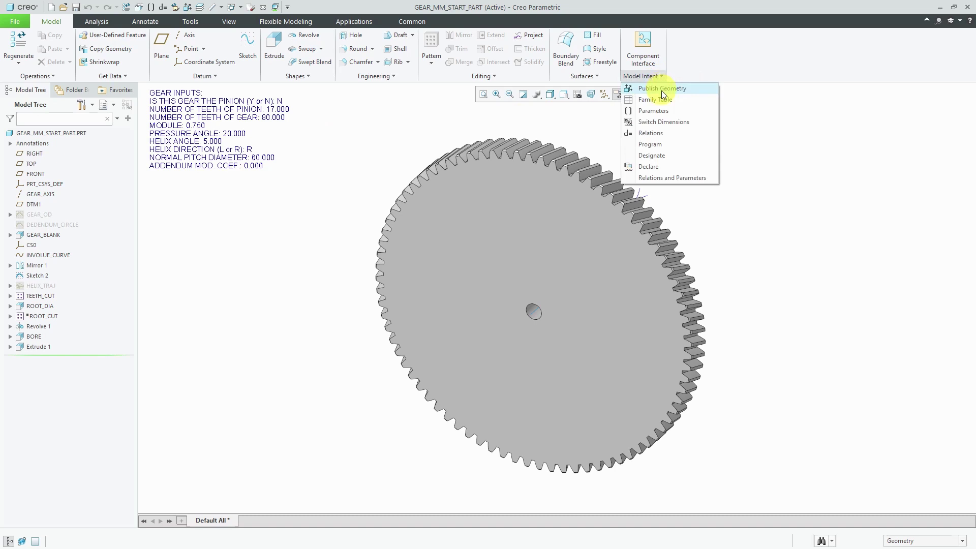
pyautogui.click(666, 136)
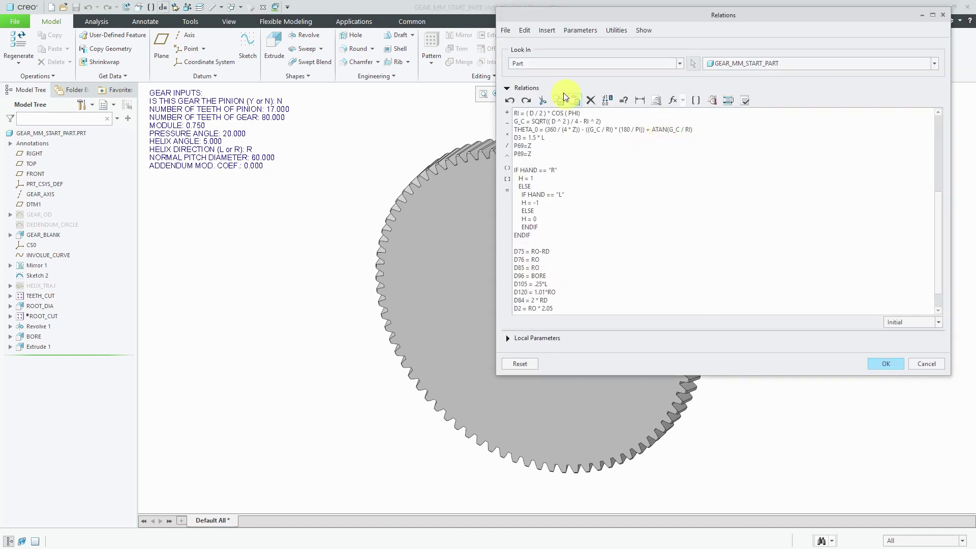
# Step: Close the gear relations unchanged and select the GEAR INPUTS note
pyautogui.click(885, 364)
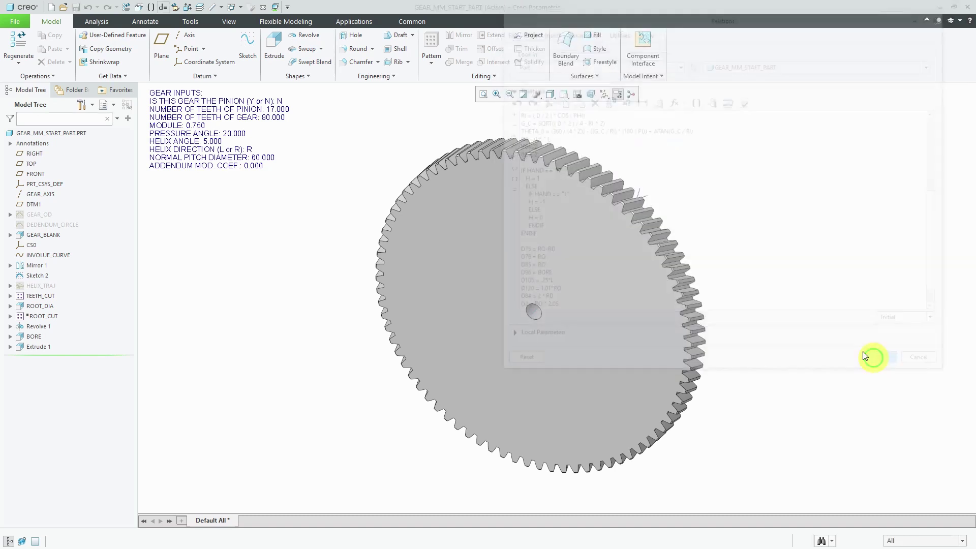
pyautogui.click(229, 162)
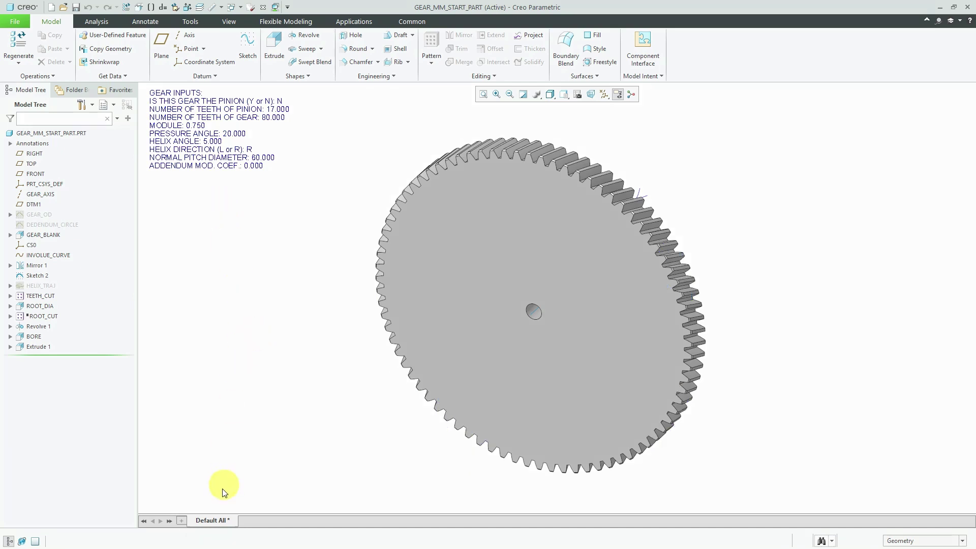
pyautogui.moveTo(215, 518)
# Step: Add a new combination state on the Annotate tab and rename Comb0001 to Modeling_Notes
pyautogui.click(147, 21)
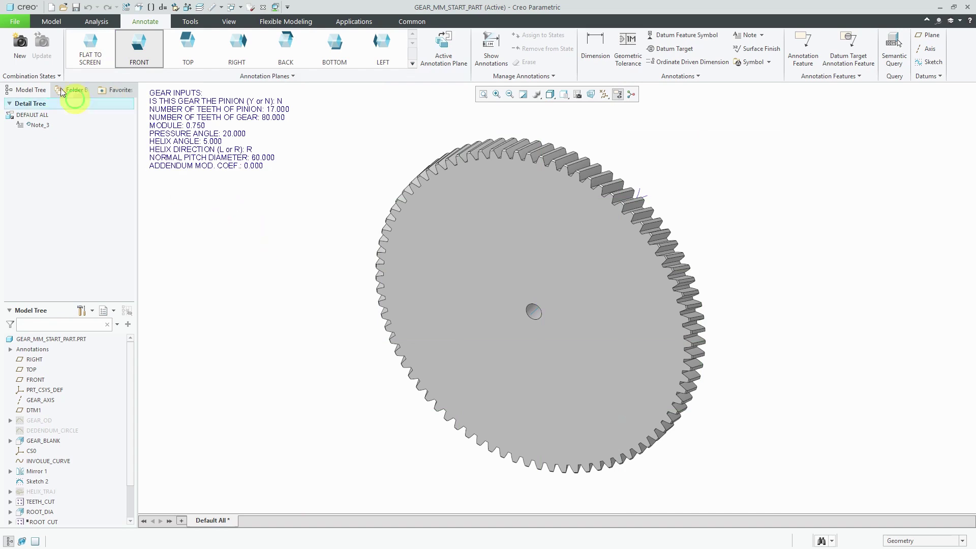
pyautogui.click(20, 48)
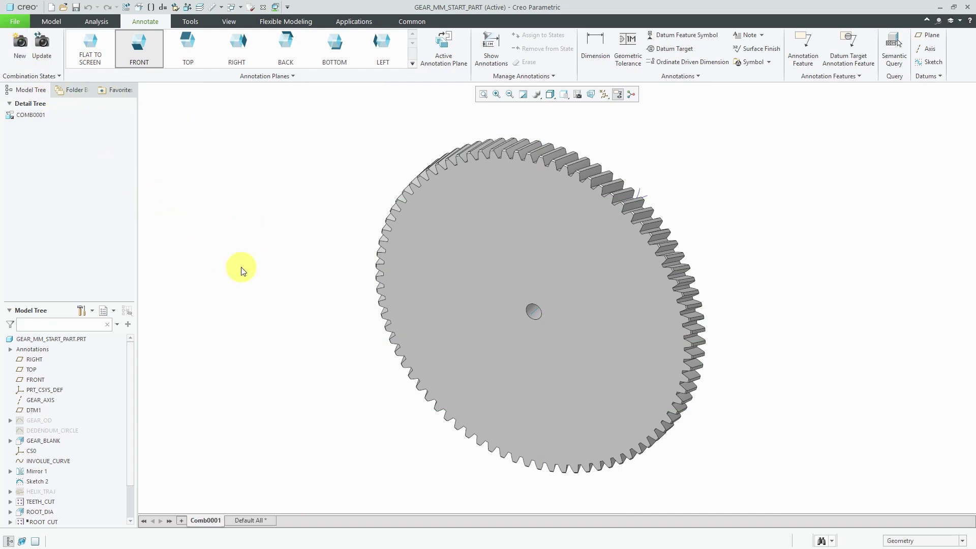
pyautogui.rightClick(217, 521)
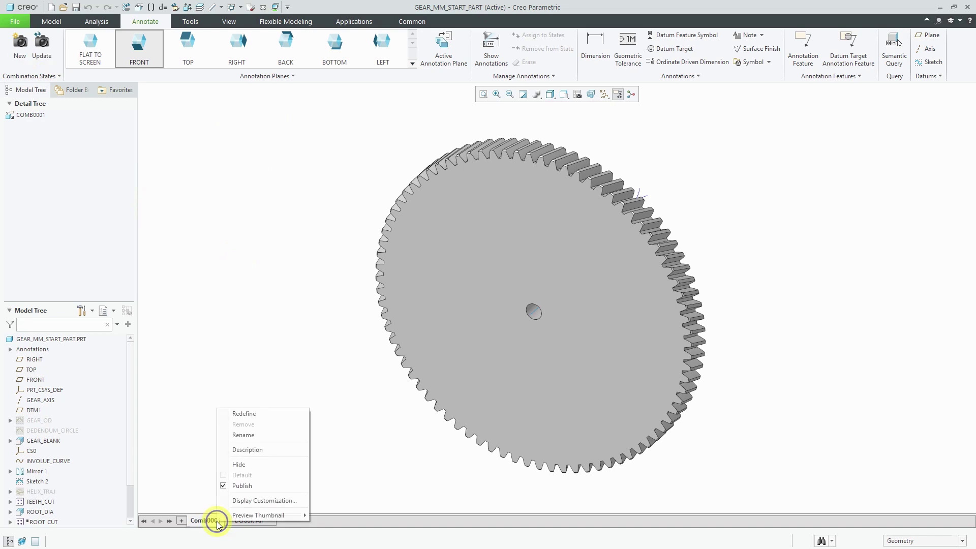
pyautogui.click(249, 434)
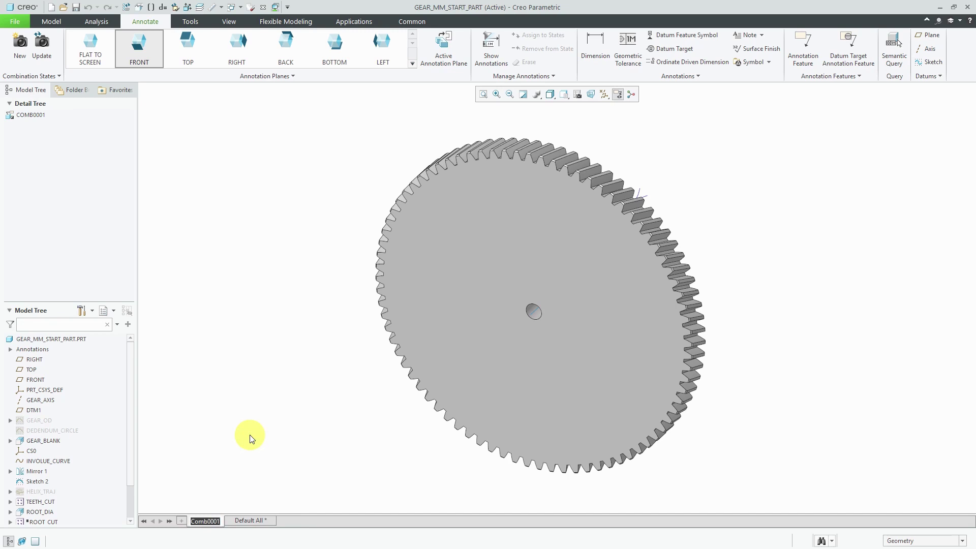
pyautogui.write('Model')
pyautogui.write('ing_Notes')
pyautogui.press('Return')
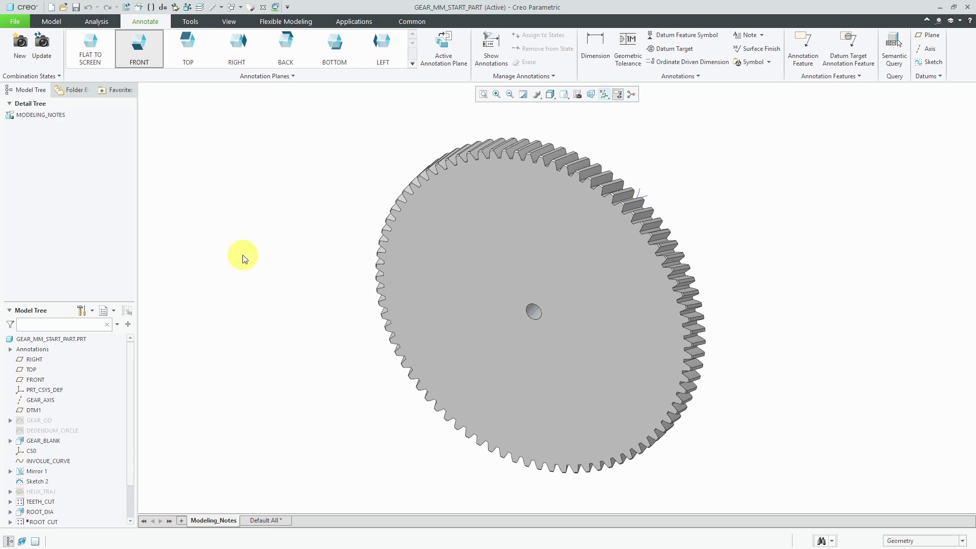
pyautogui.click(127, 54)
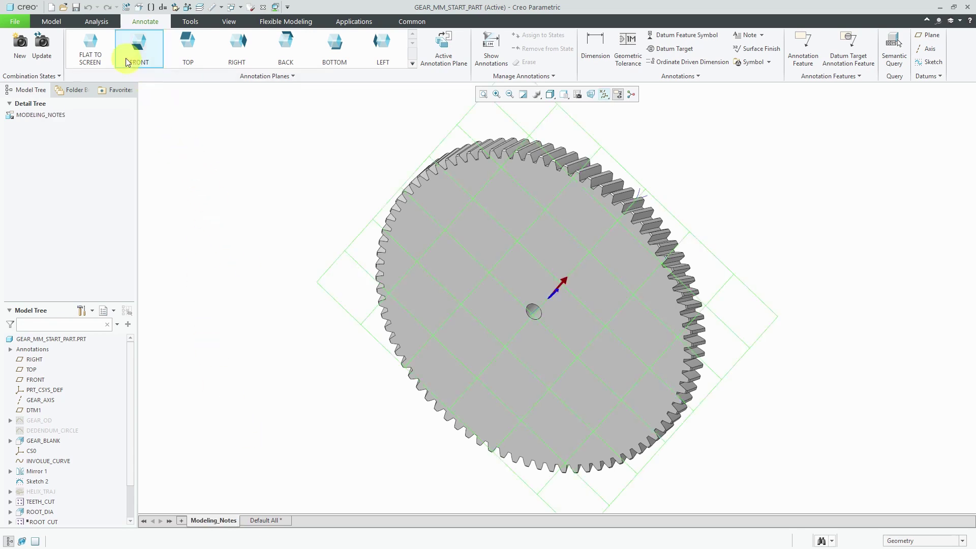
# Step: Place a flat-to-screen note at top left reading THIS MODEL HELPS CREATE DIFFERENT GEARS
pyautogui.click(93, 50)
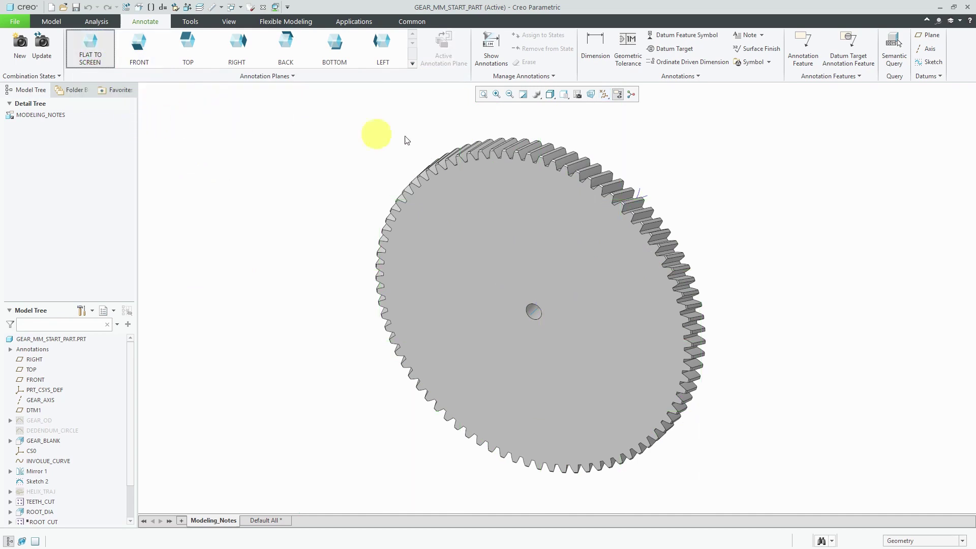
pyautogui.click(745, 35)
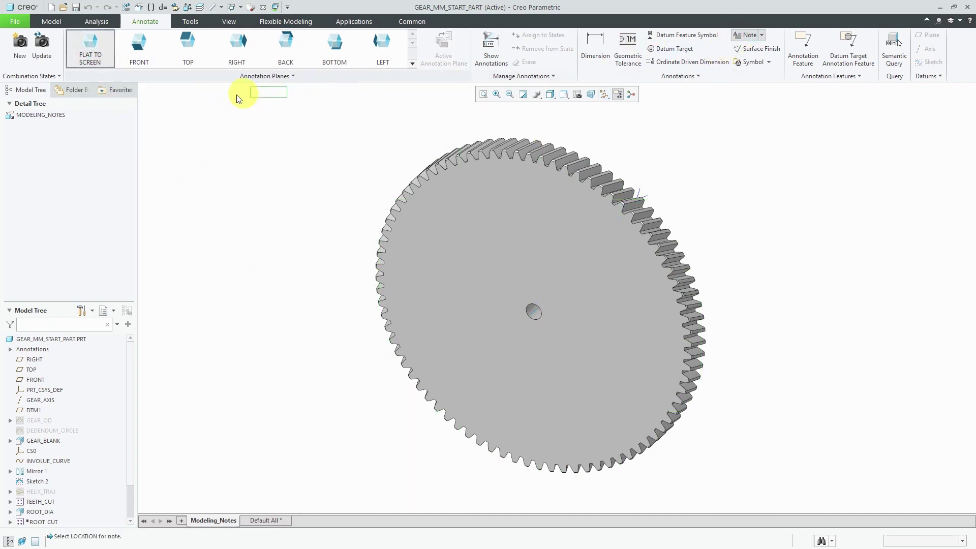
pyautogui.click(171, 125)
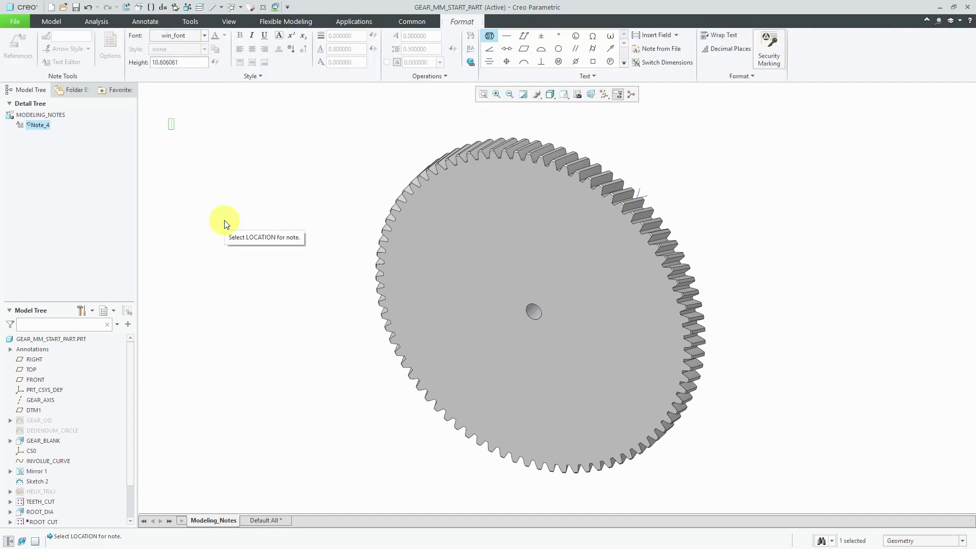
pyautogui.write('THIS MODEL HELPS CREAT')
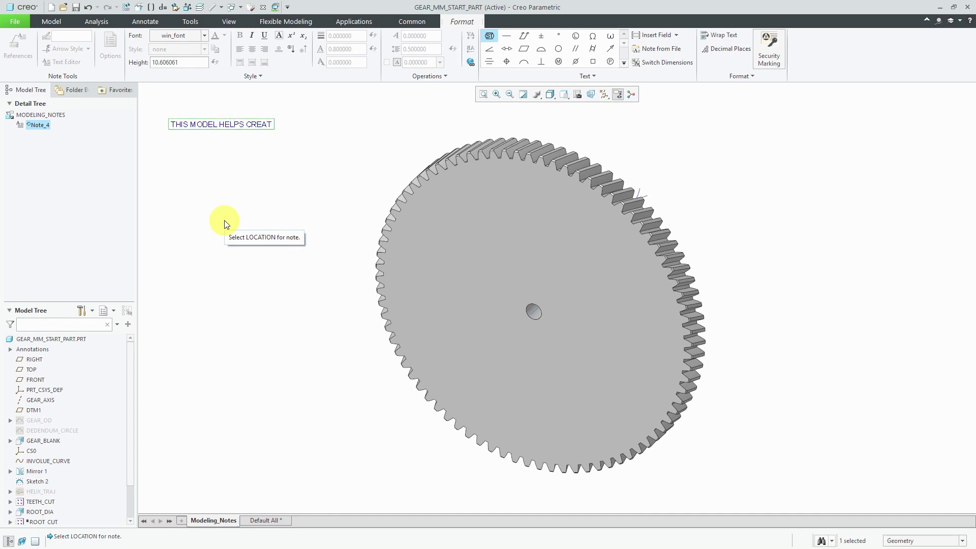
pyautogui.write('E DIFFERENT GEA')
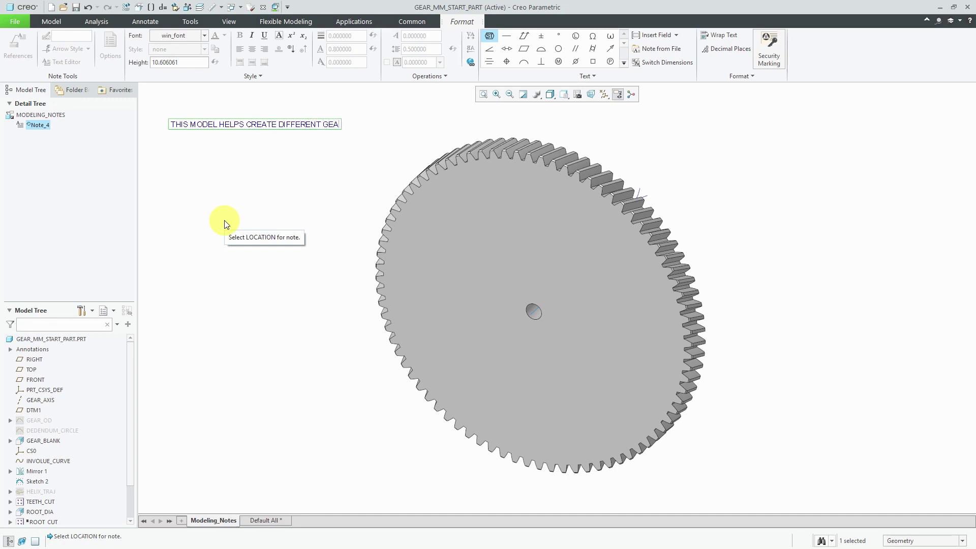
pyautogui.write('RS')
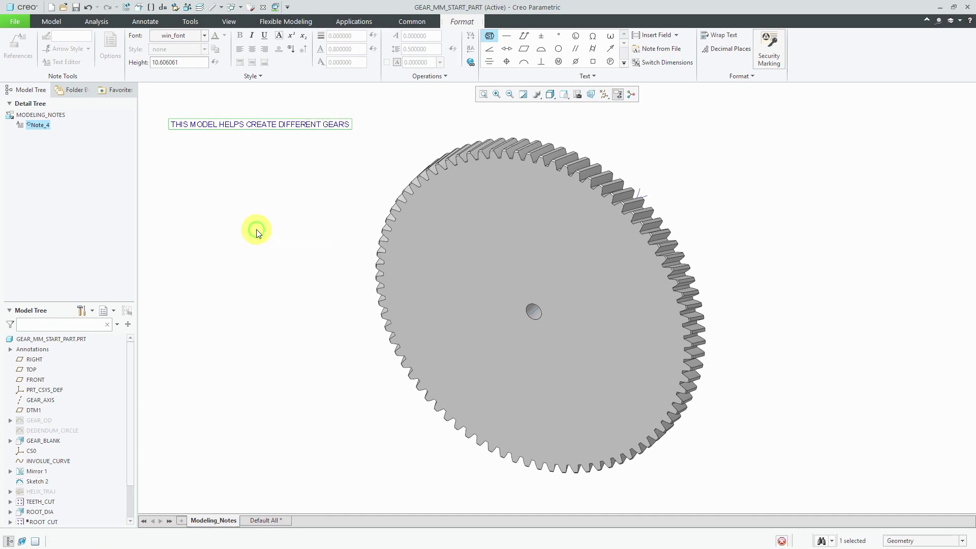
pyautogui.click(256, 230)
pyautogui.click(256, 229)
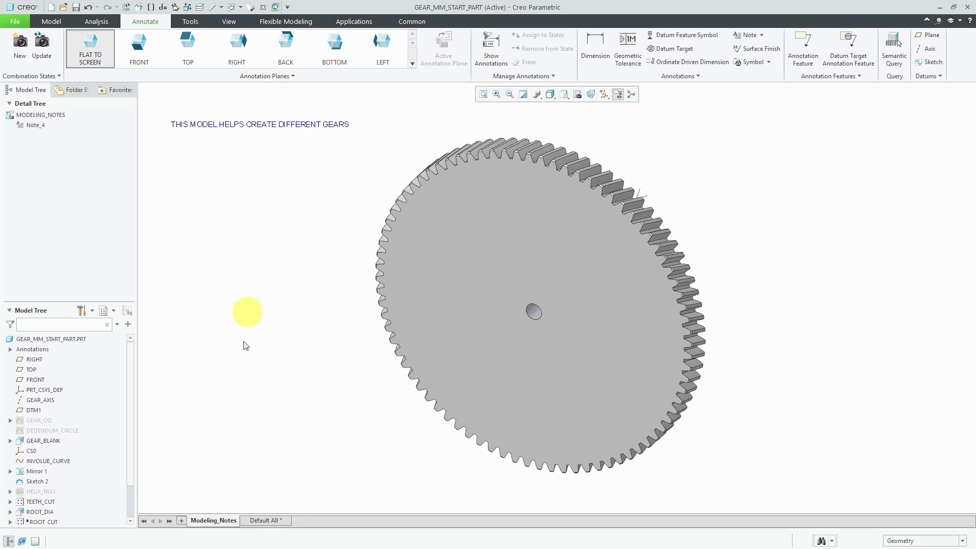
# Step: Switch the gear back to the Default All combination state so the GEAR INPUTS note reappears
pyautogui.click(271, 519)
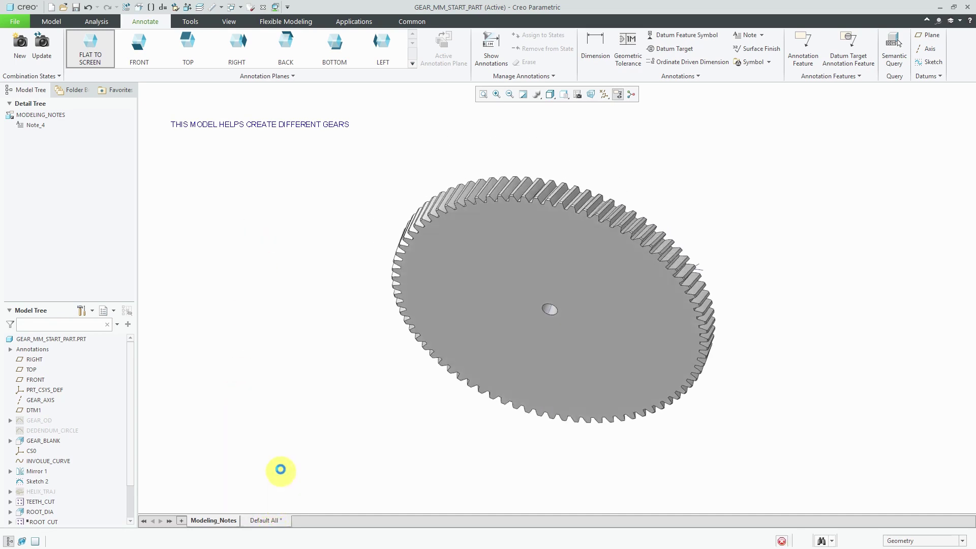